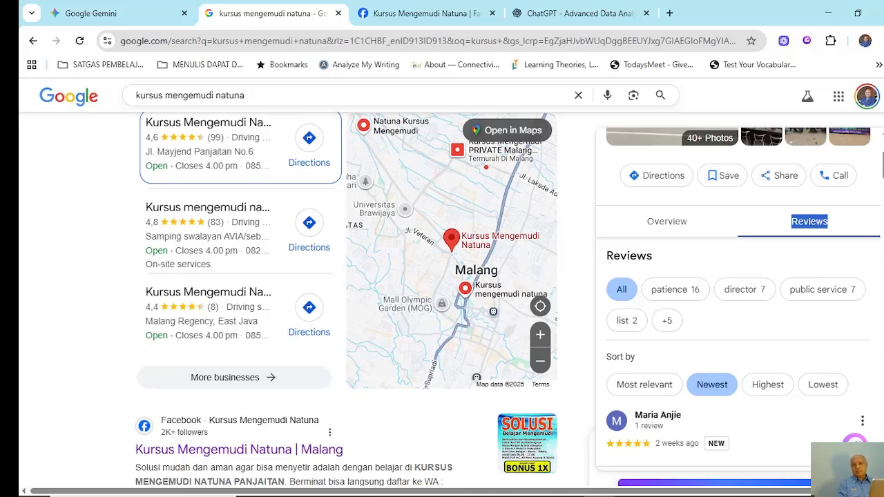
- Read through the newest Google reviews of Kursus Mengemudi Natuna, including the owner's replies
scroll(442, 297, down, 2)
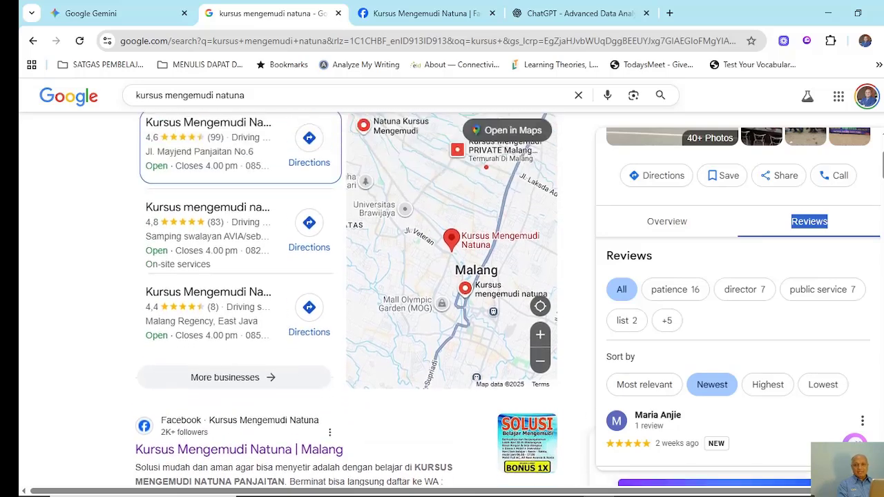
scroll(760, 242, up, 2)
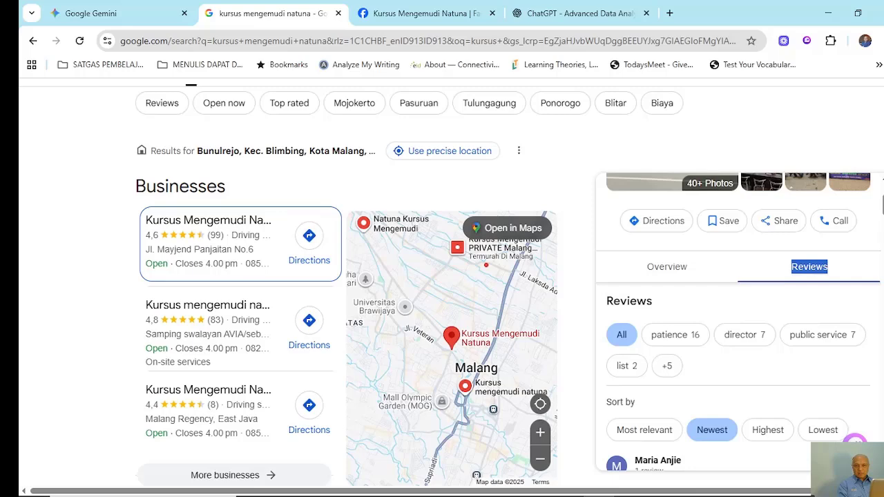
scroll(779, 247, up, 1)
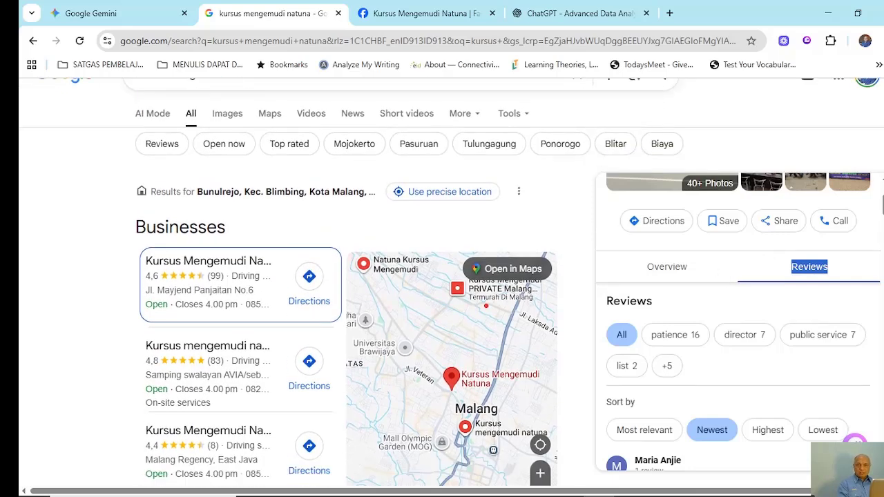
scroll(841, 233, up, 1)
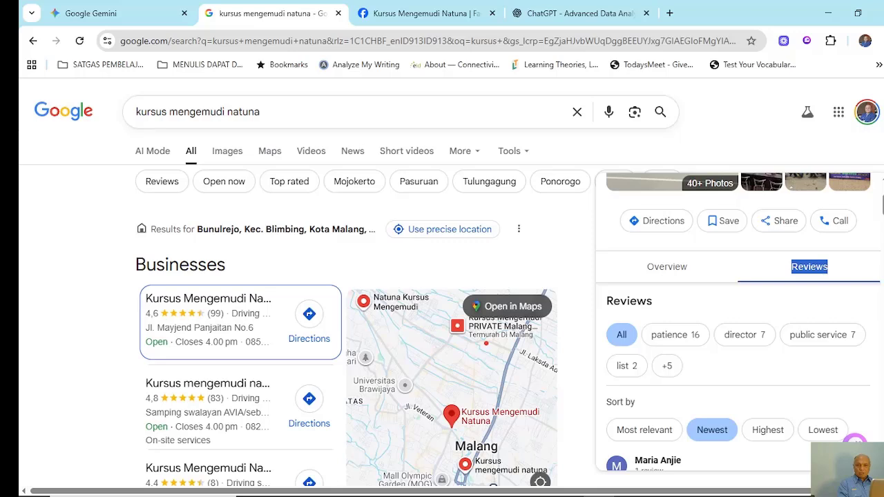
click(812, 270)
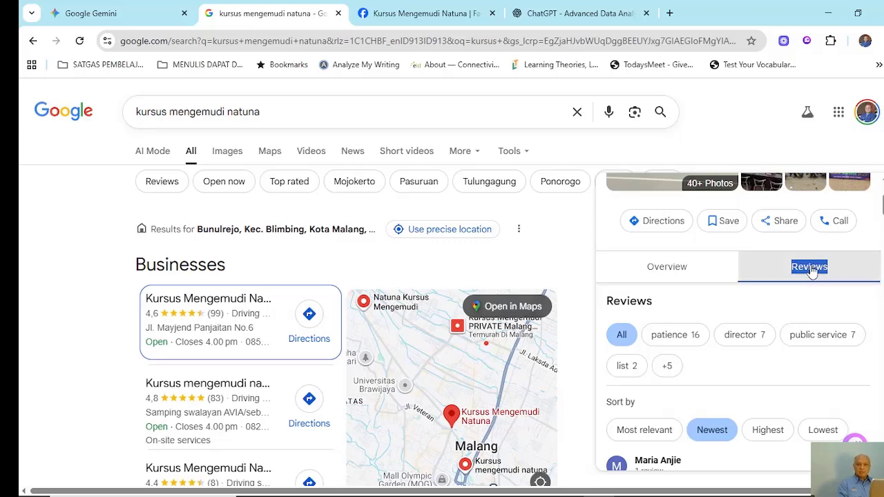
scroll(442, 311, down, 6)
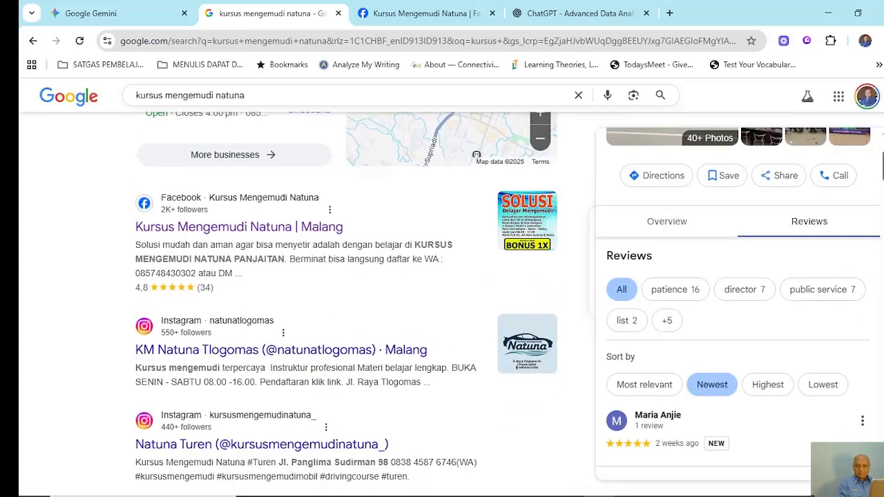
scroll(738, 304, down, 10)
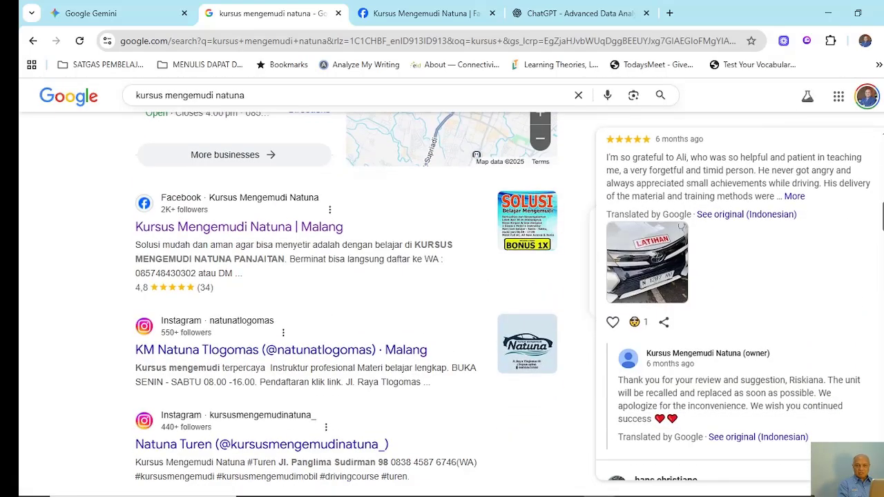
scroll(739, 304, down, 6)
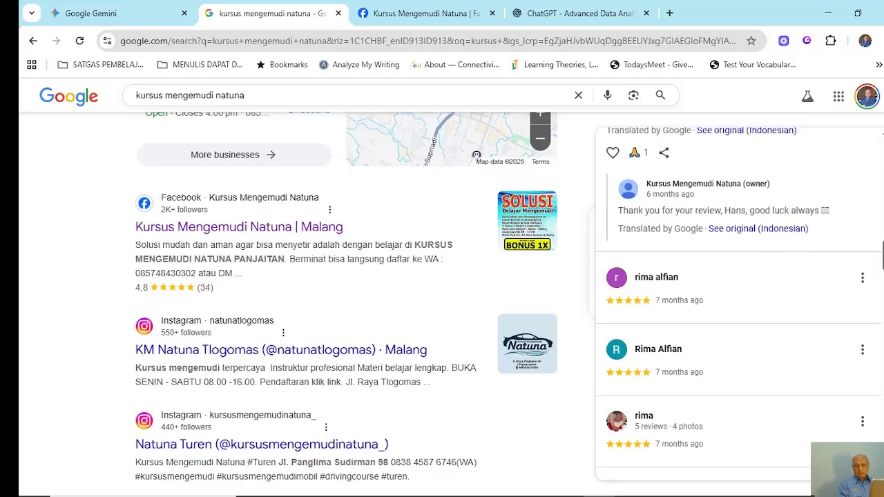
drag(882, 259, 882, 226)
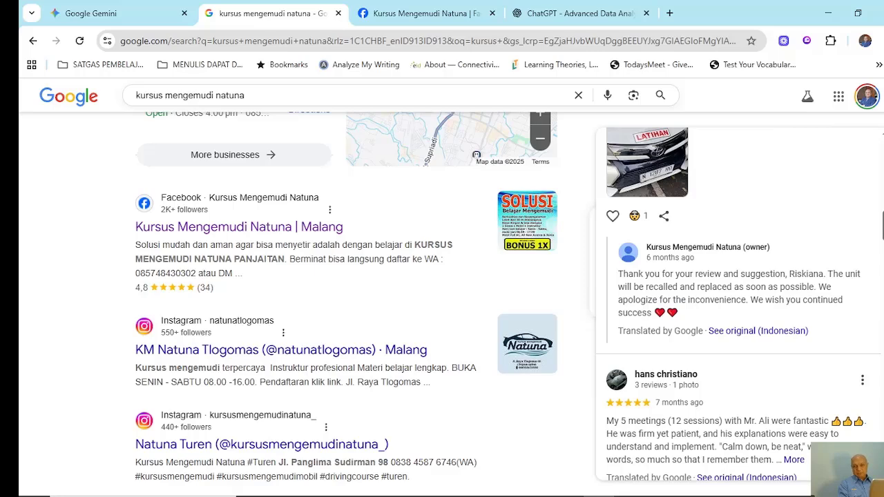
scroll(738, 311, down, 3)
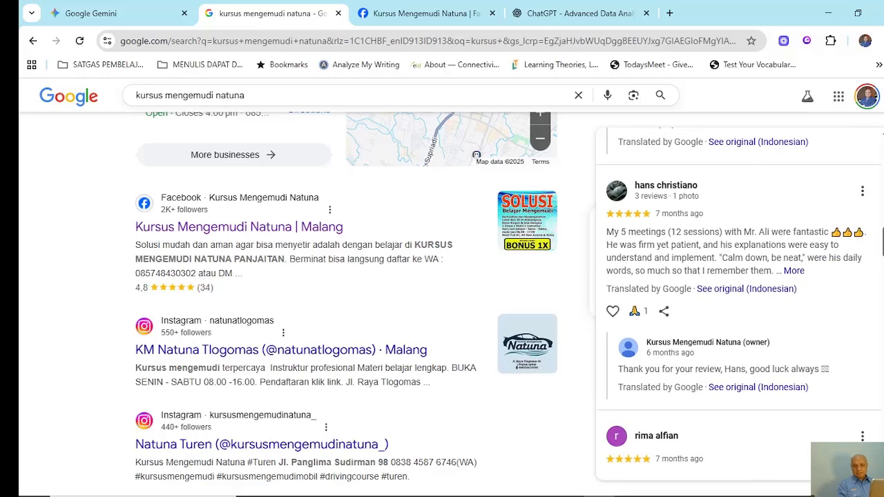
scroll(738, 304, down, 2)
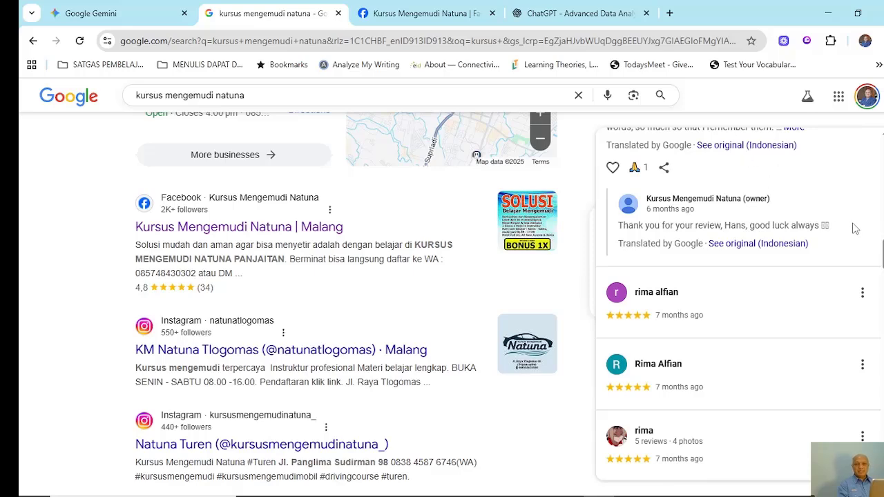
scroll(881, 256, up, 2)
scroll(739, 304, up, 1)
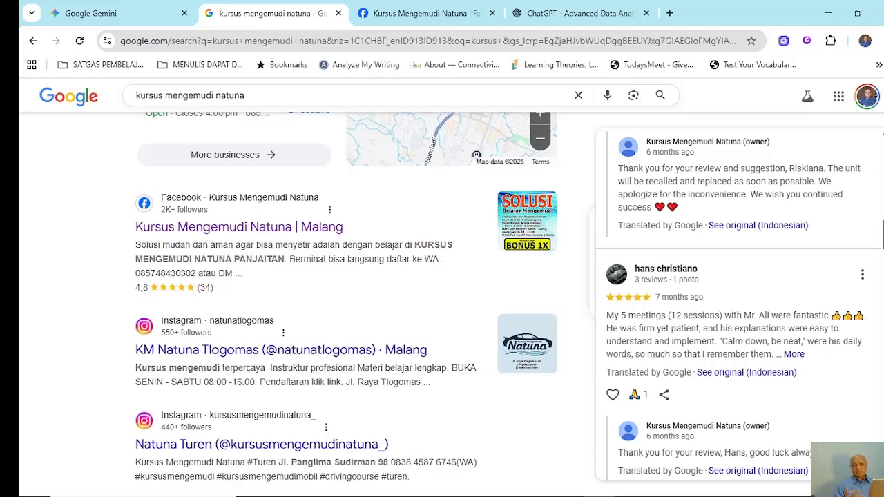
scroll(739, 304, up, 4)
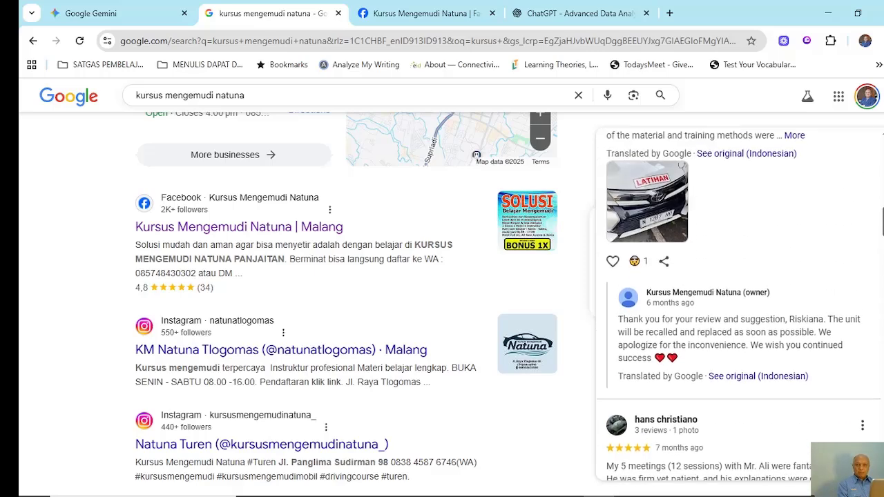
scroll(738, 304, down, 3)
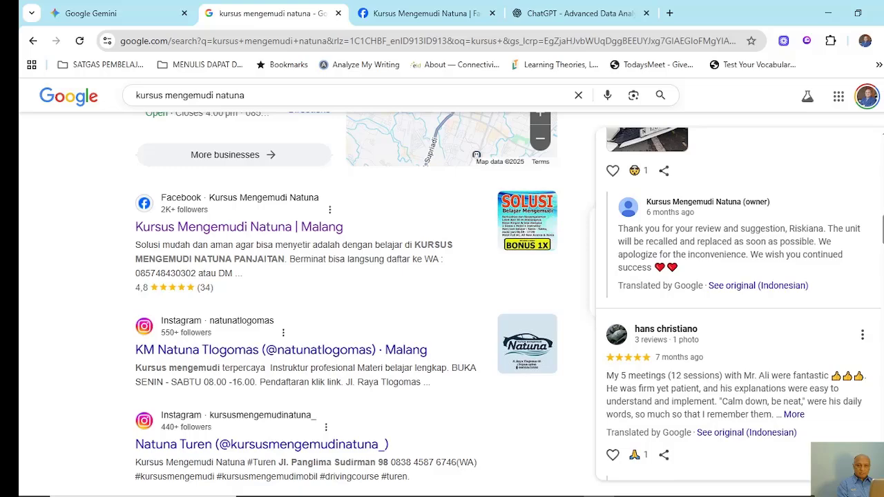
- Switch from the search results to the Kursus Mengemudi Natuna page on Facebook and read its customer reviews
scroll(345, 304, down, 3)
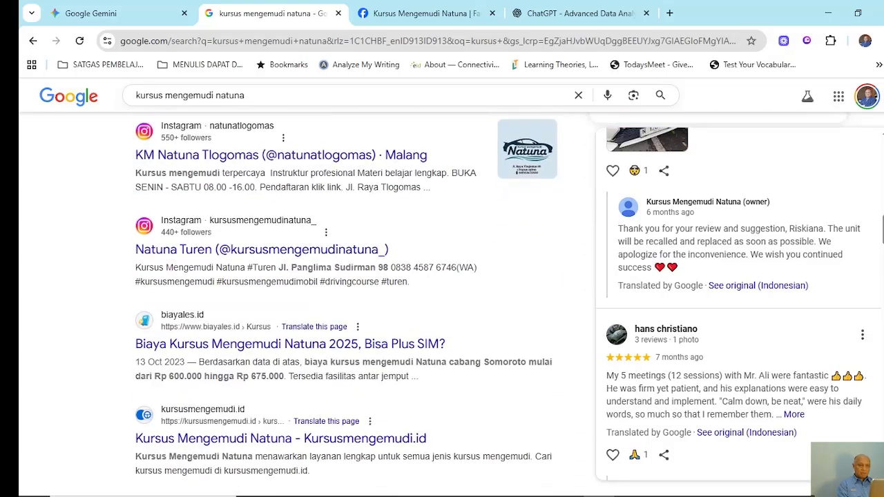
scroll(345, 304, down, 2)
scroll(346, 304, up, 7)
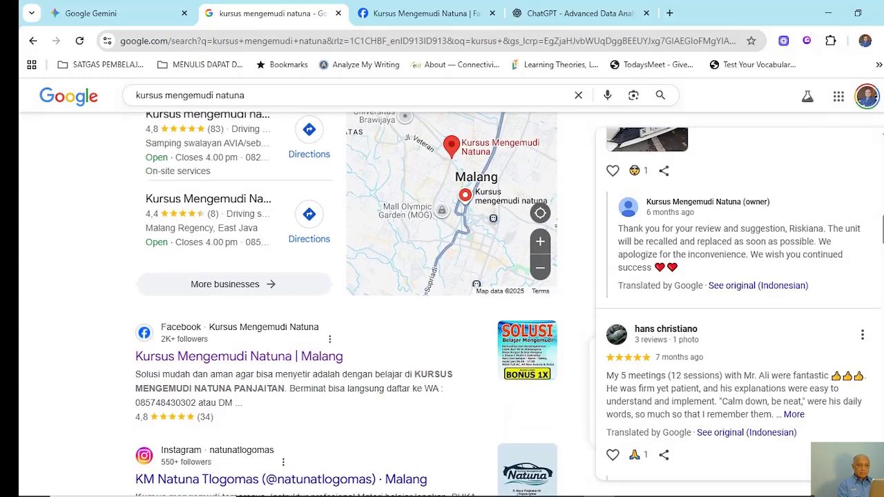
scroll(245, 376, up, 1)
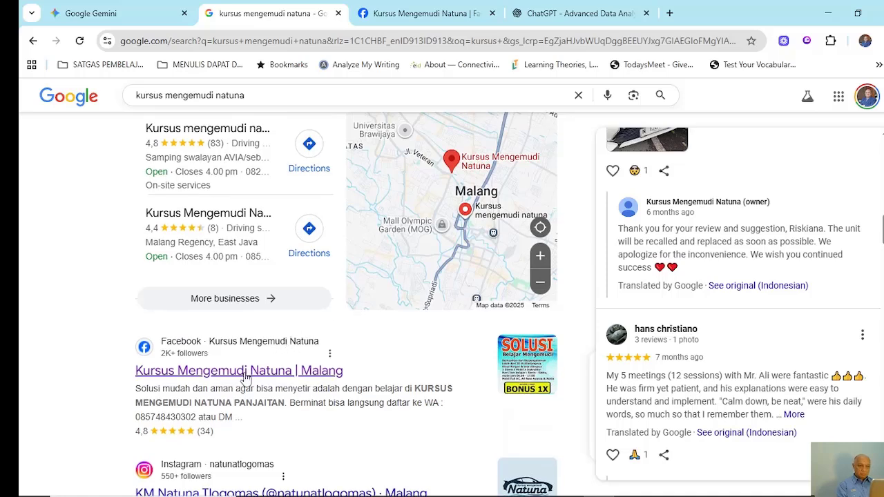
click(439, 18)
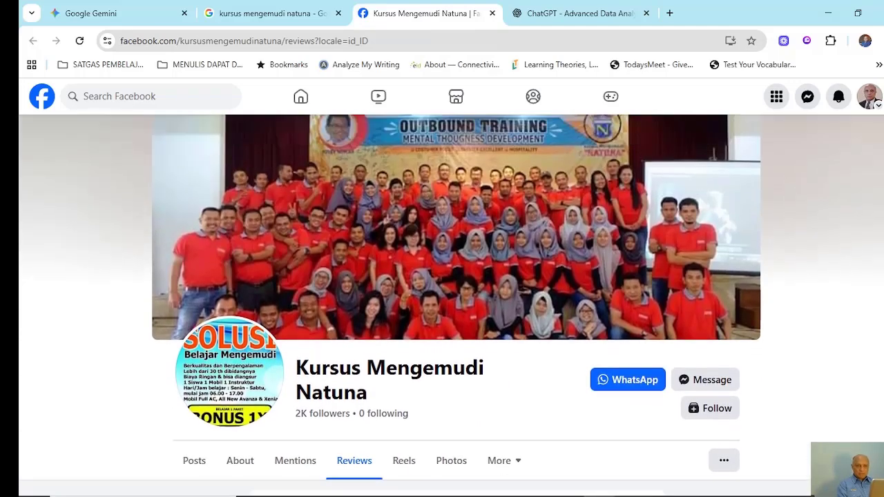
scroll(442, 304, down, 2)
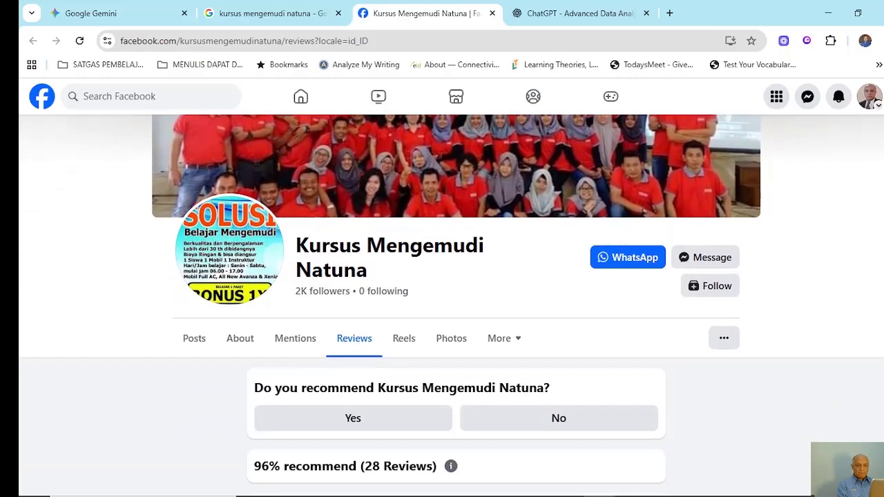
scroll(442, 303, down, 3)
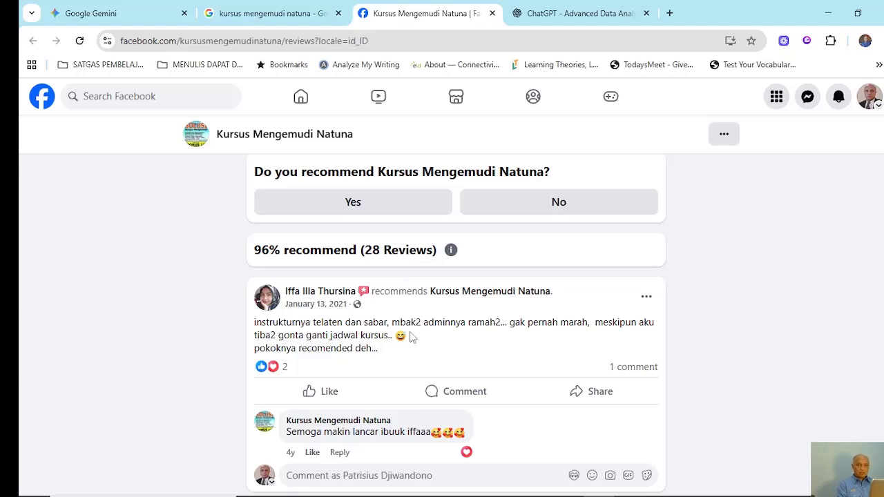
scroll(797, 223, down, 4)
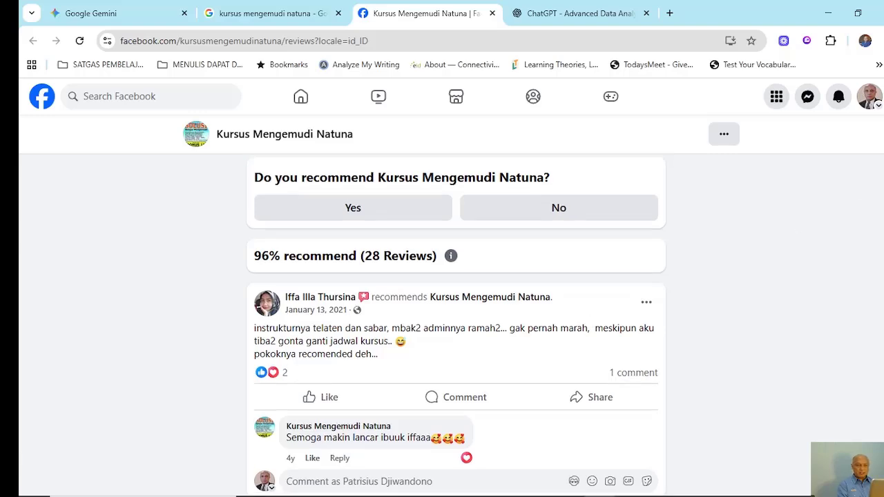
scroll(455, 325, down, 1)
scroll(456, 325, up, 1)
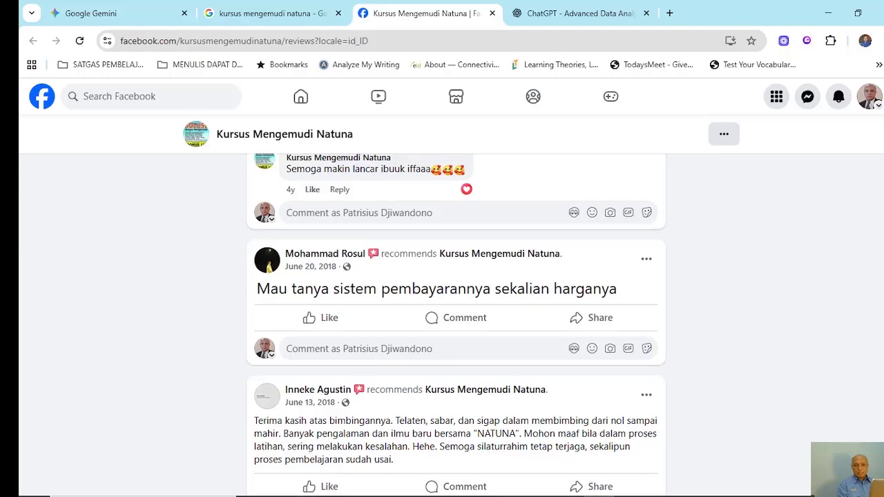
scroll(456, 324, down, 2)
scroll(456, 324, up, 2)
scroll(457, 324, up, 2)
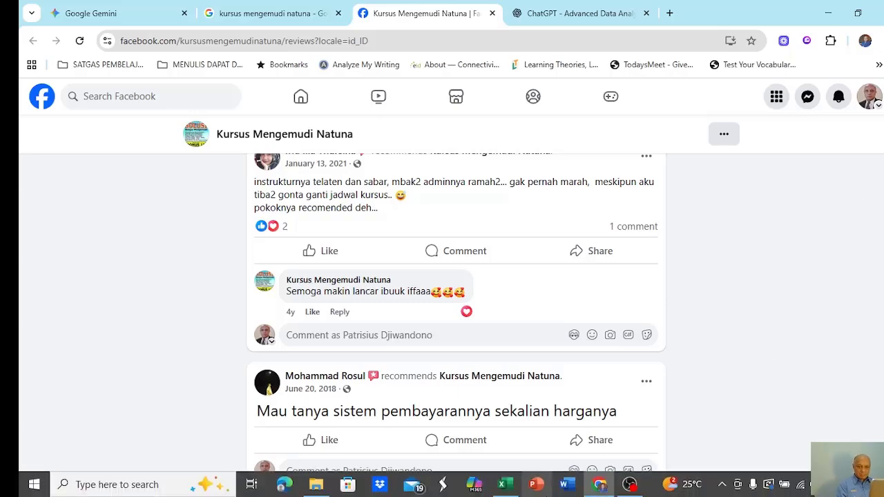
- Switch to the customer review workbook in Excel and examine the Review Text, Rating and Date entries of the first three reviews
click(504, 485)
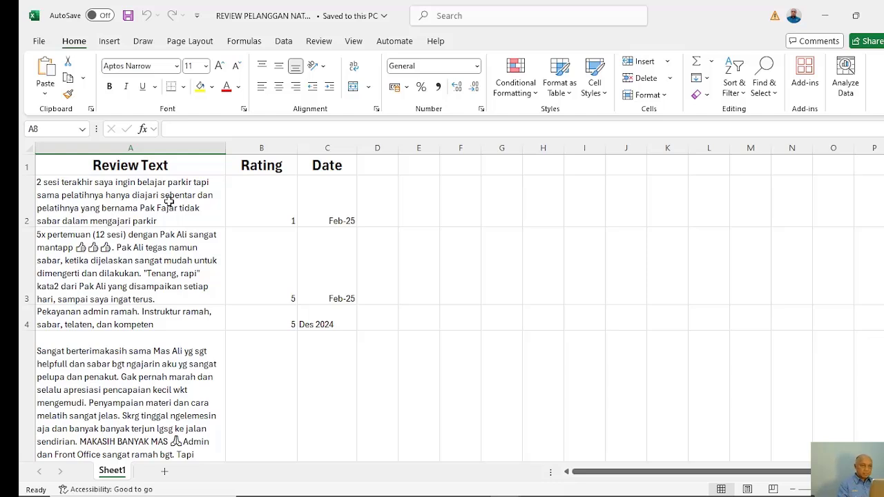
click(282, 215)
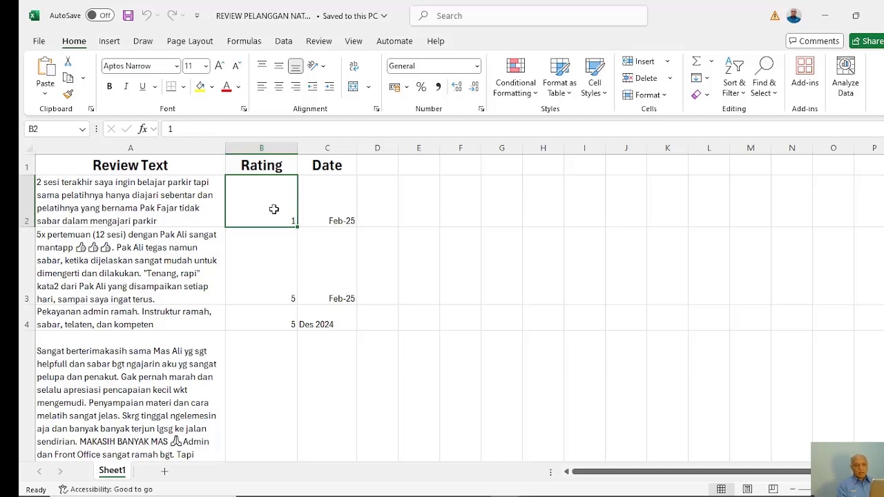
click(342, 204)
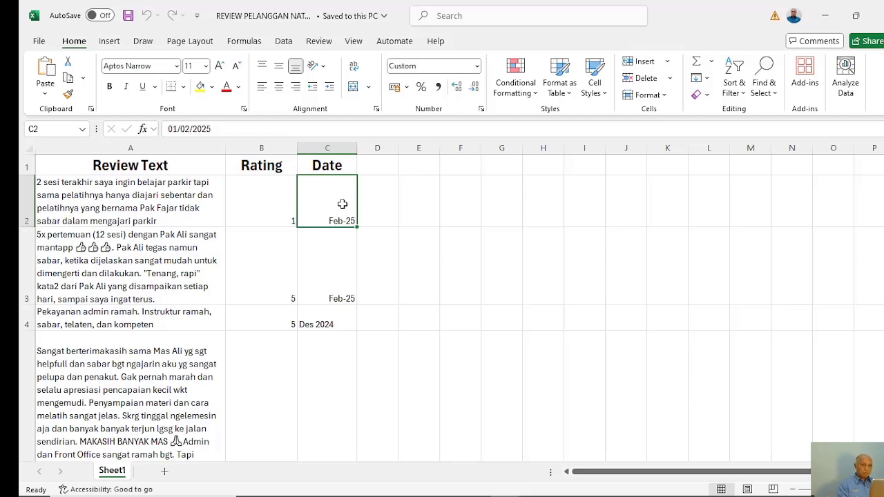
click(127, 265)
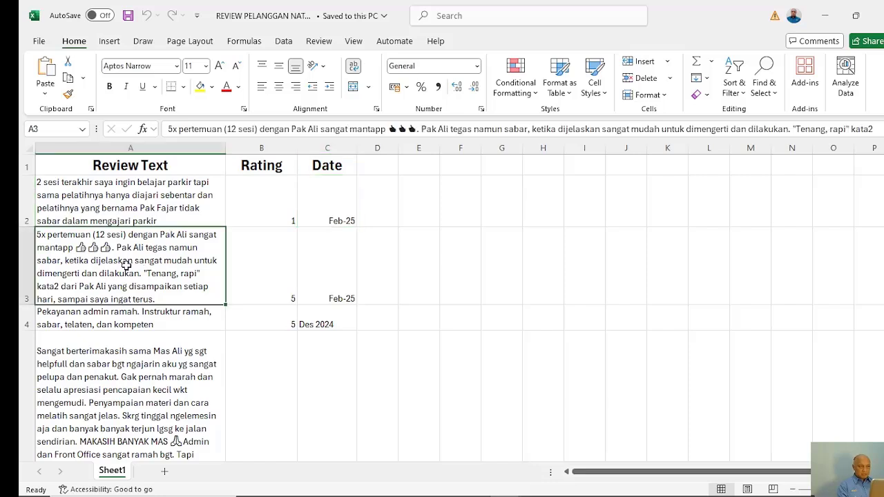
click(269, 290)
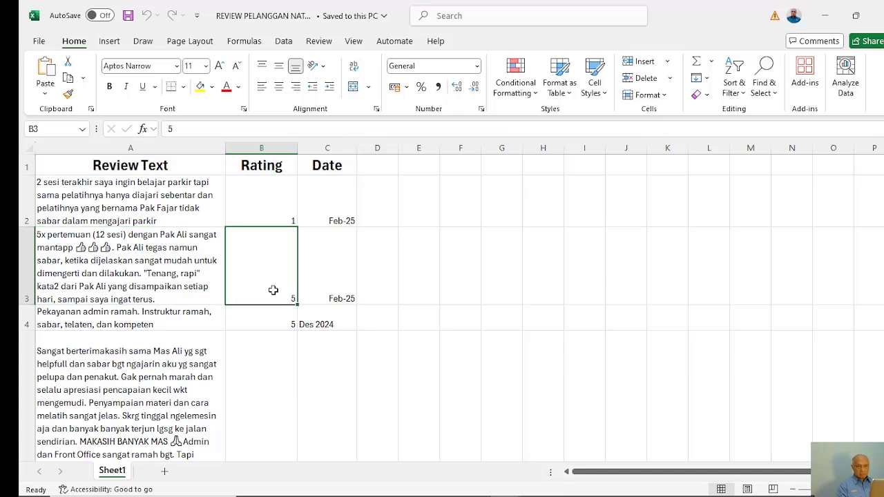
click(345, 289)
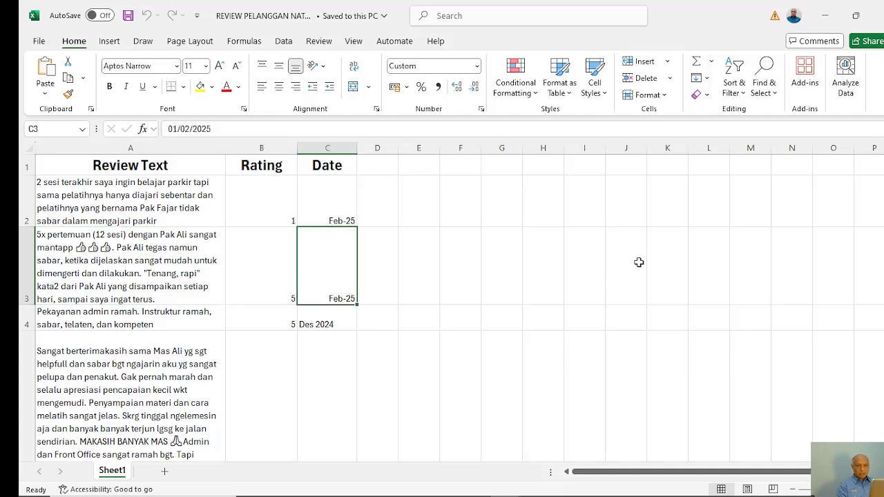
click(97, 321)
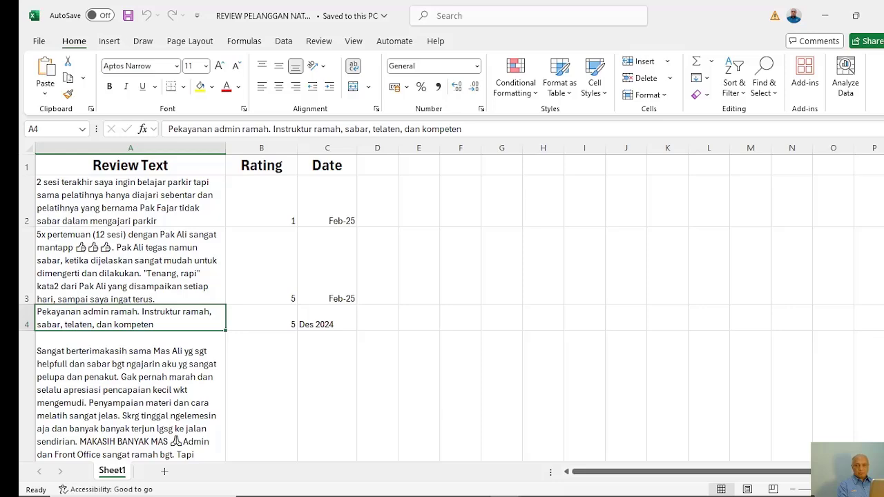
- Look through the remaining customer reviews down to row 7 and return to the header row of the sheet
scroll(451, 310, down, 2)
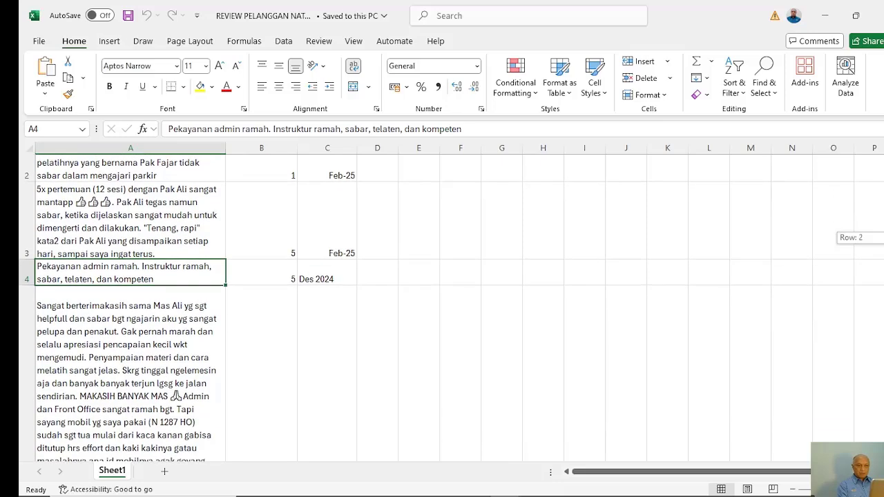
scroll(452, 310, down, 2)
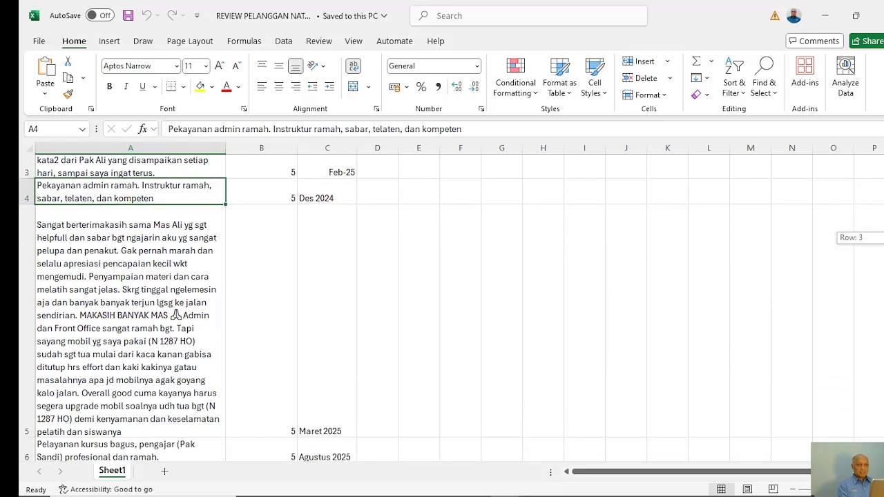
scroll(452, 309, down, 4)
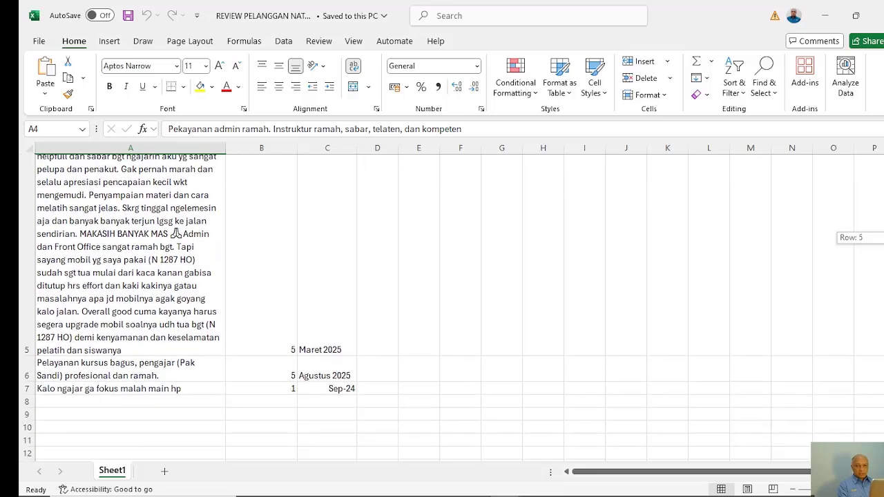
scroll(601, 340, up, 2)
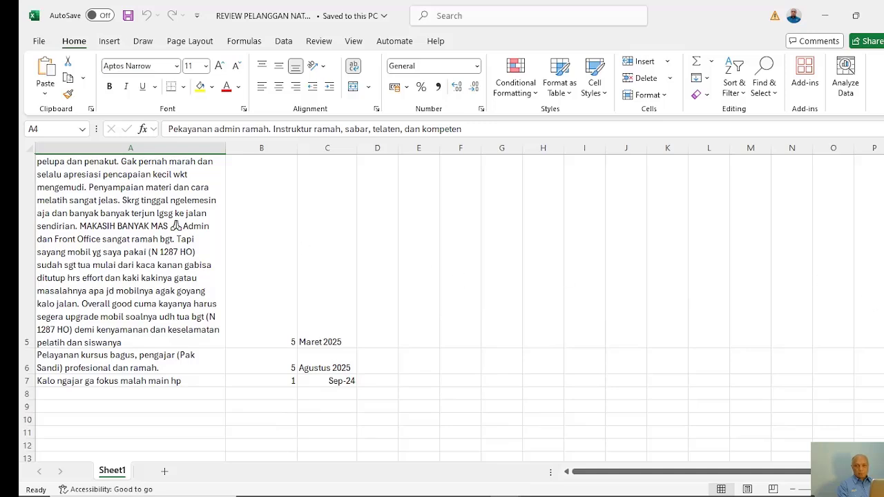
click(883, 319)
drag(883, 320, 883, 317)
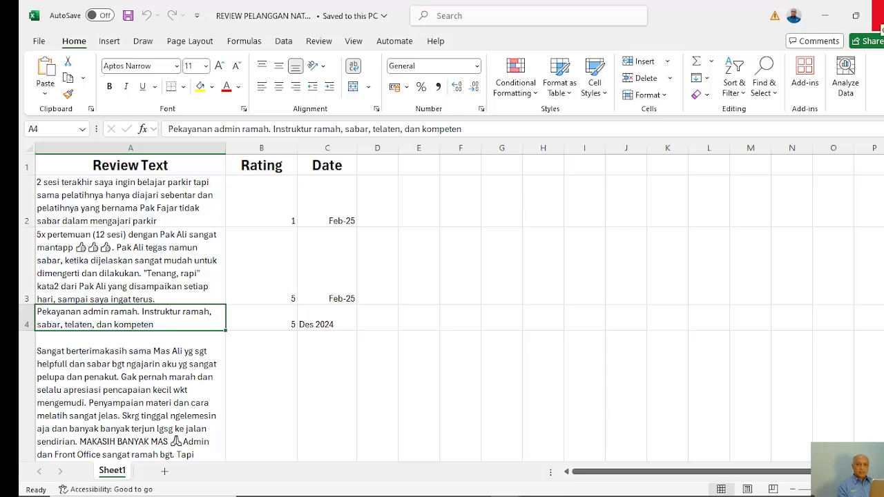
- Switch to the Advanced Data Analysis GPT in ChatGPT and attach the REVIEW PELANGGAN NATUNA workbook from the entrepreneurship folder
click(878, 15)
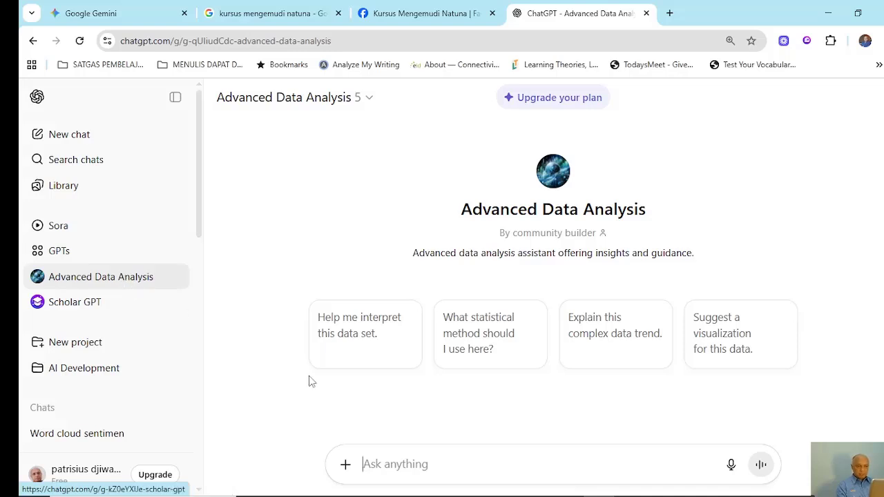
click(345, 468)
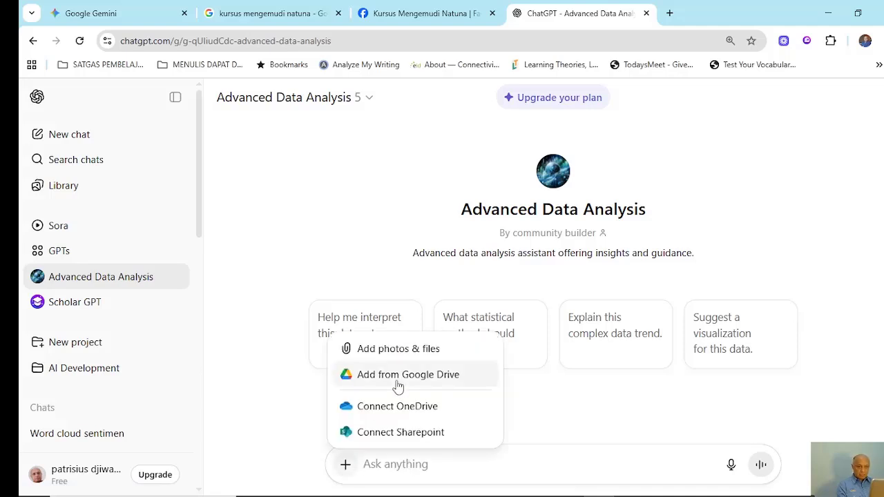
click(431, 352)
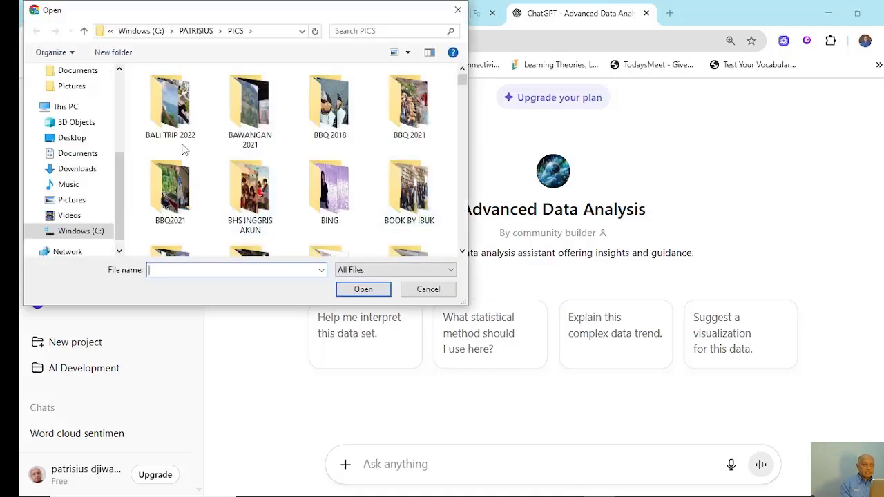
drag(121, 161, 126, 136)
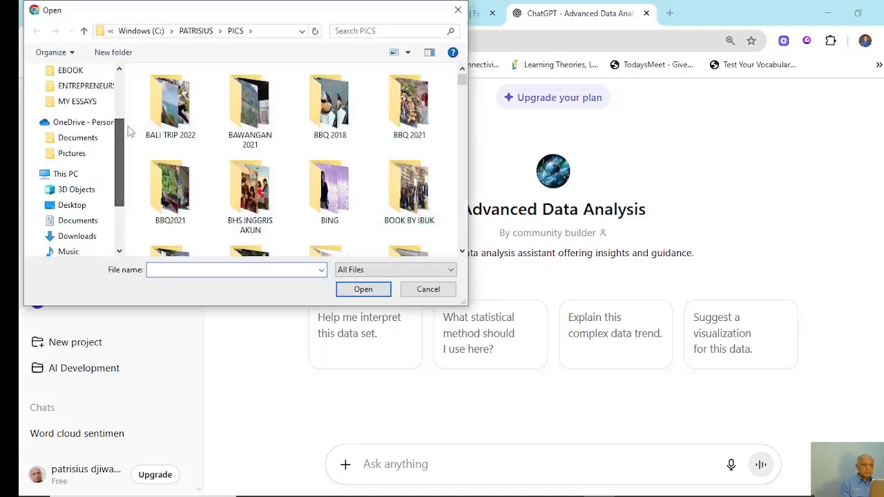
click(81, 92)
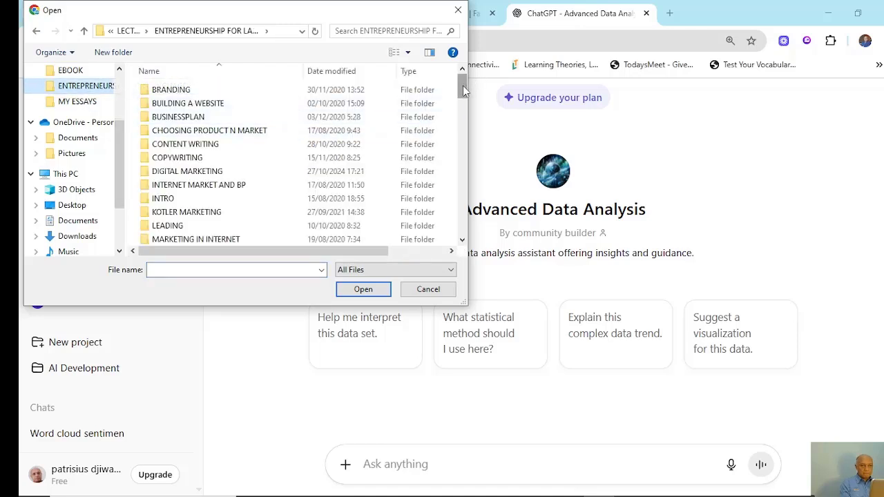
drag(463, 85, 462, 202)
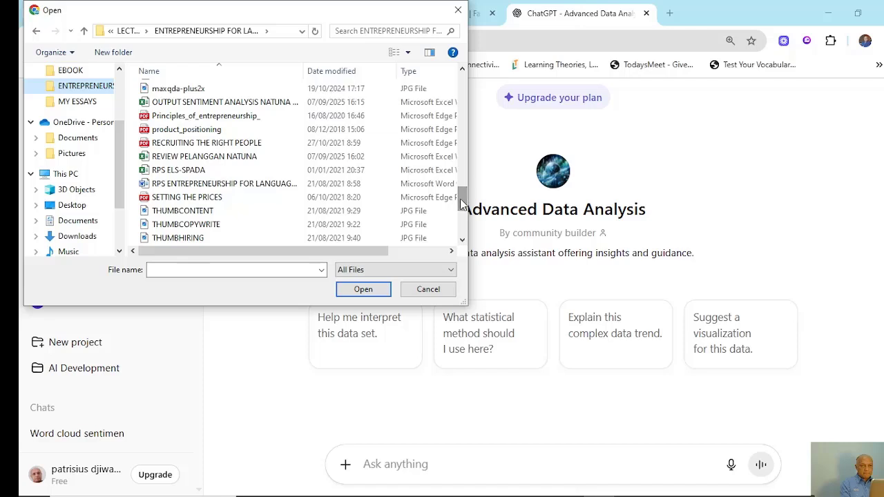
click(234, 158)
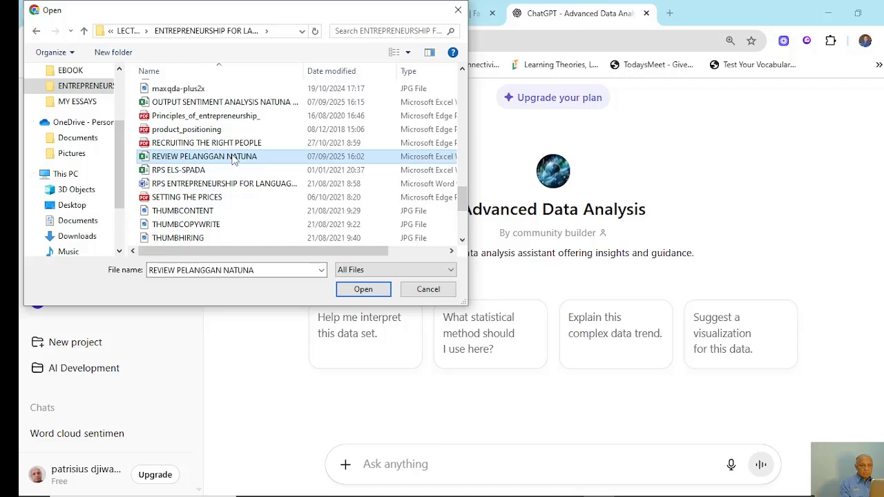
click(363, 289)
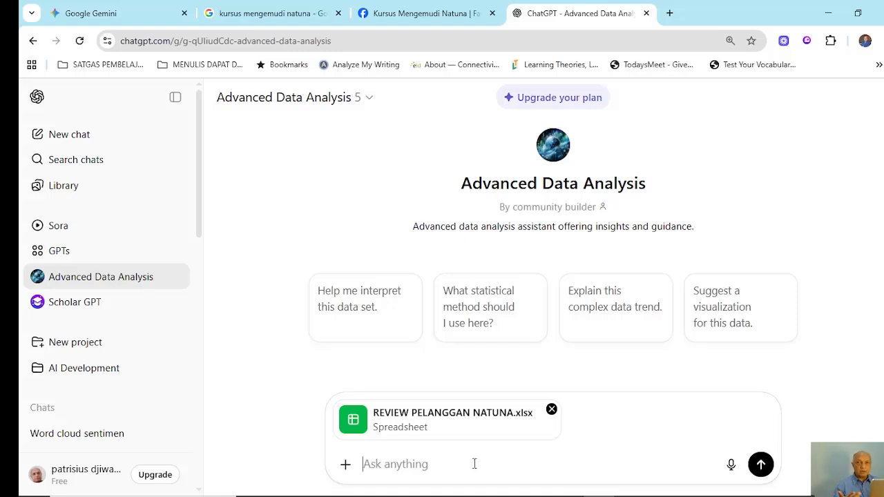
- Begin the prompt with "Saya sedang mereview komentar terhadap pesaing saya. Saya sudah mengumpulkan reviewnya di file Excel yang sudah saya lampirkan."
text(Sa)
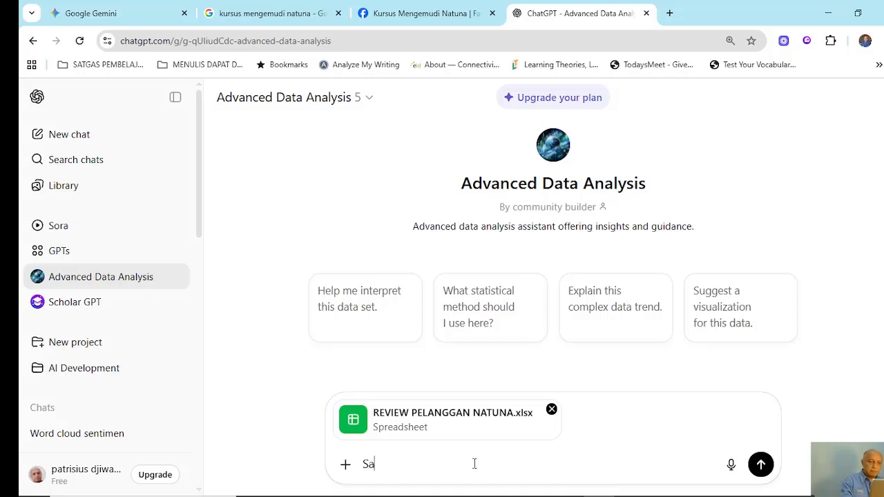
text(ya sedang mereview)
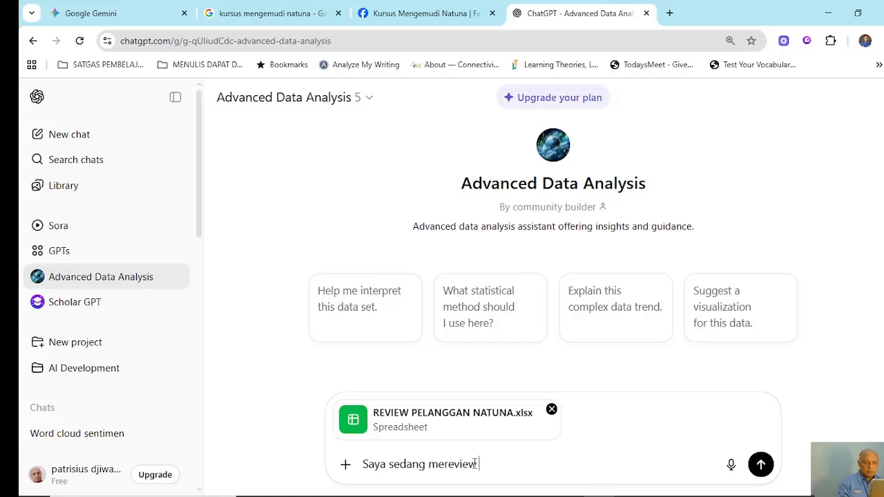
text( komentar te)
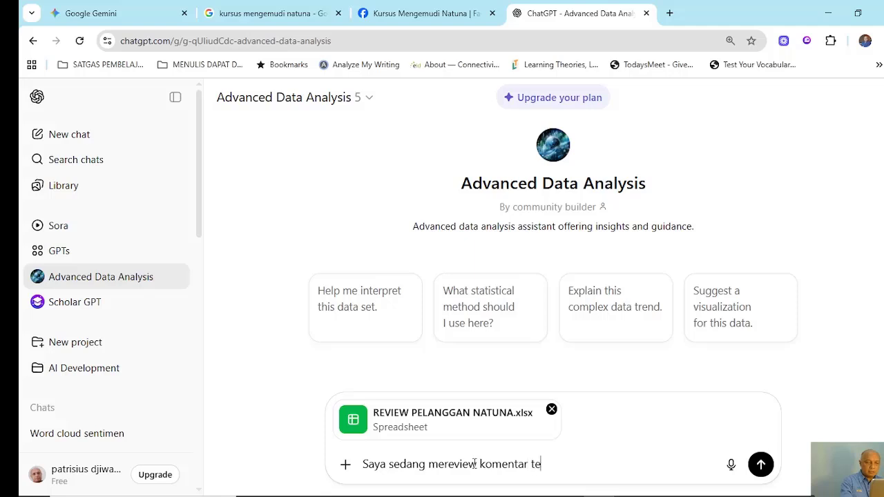
text(rhadap pesaing)
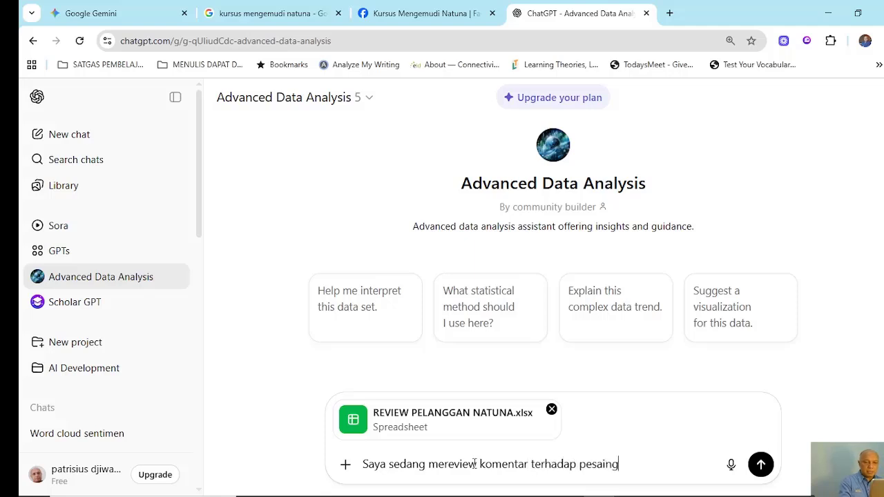
text( saya)
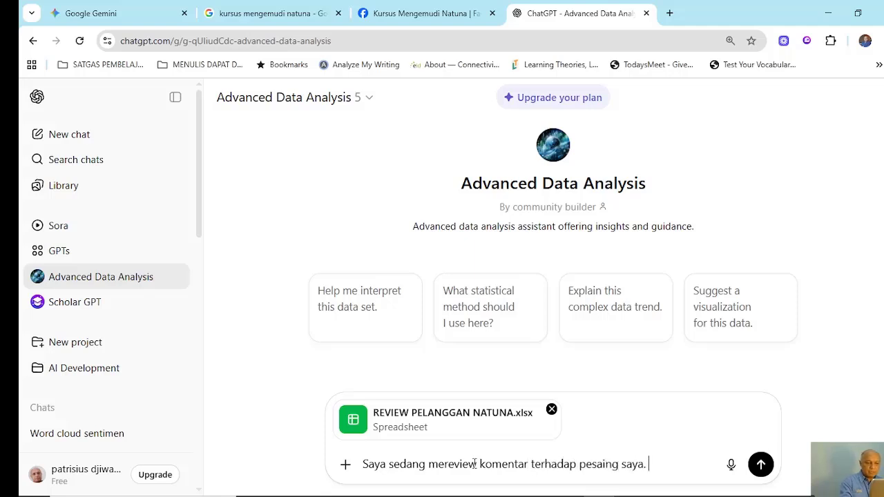
text(. S)
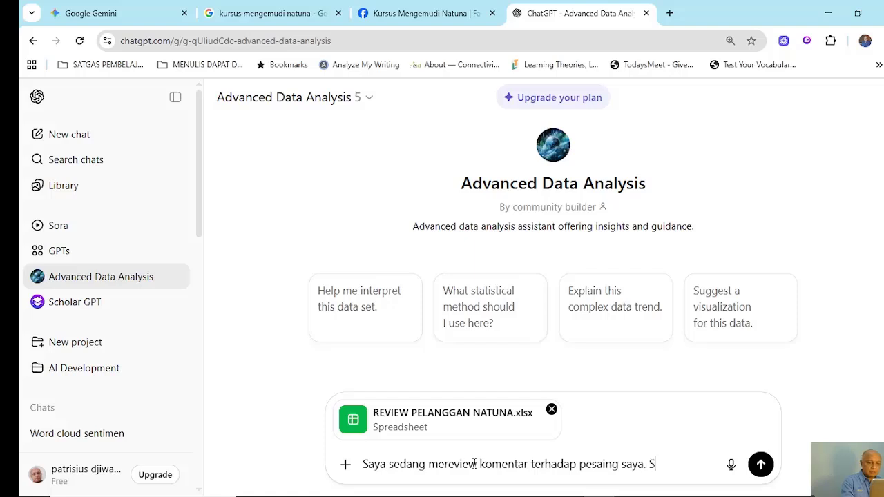
text(aya sudah m)
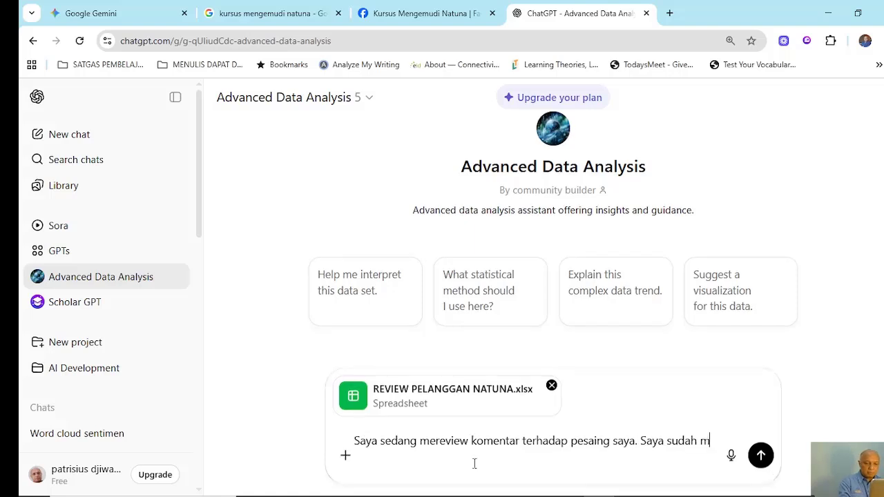
text(engumpulkan)
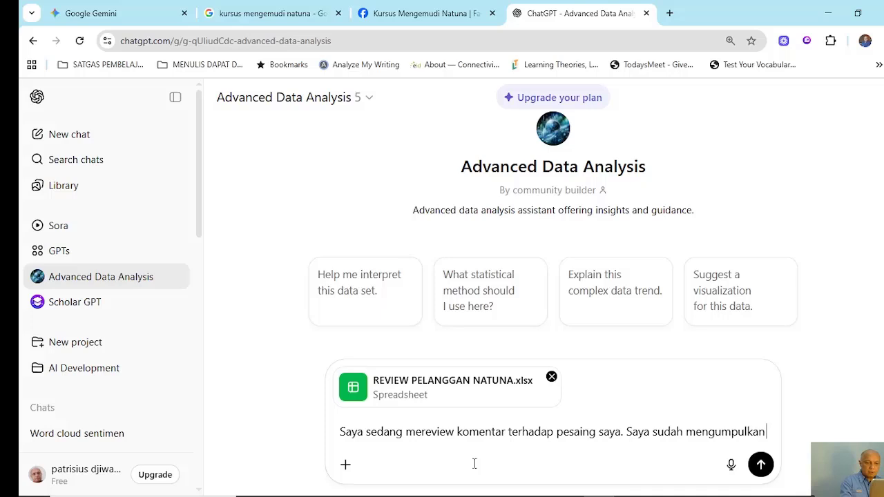
text( reviewn)
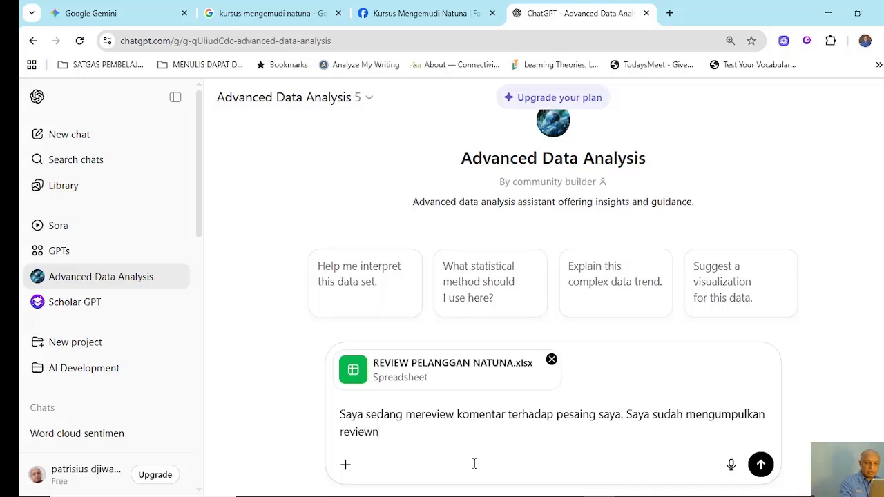
text(ya di file Excel)
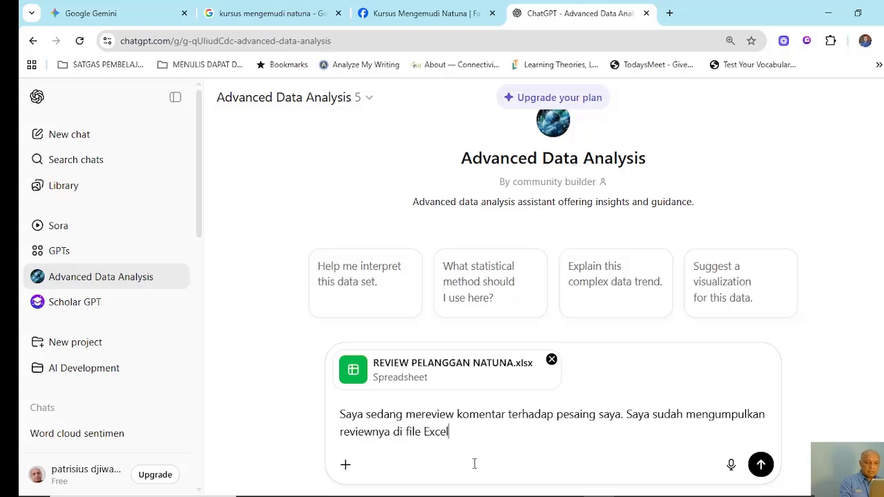
text( yang sudah saya lampirkan)
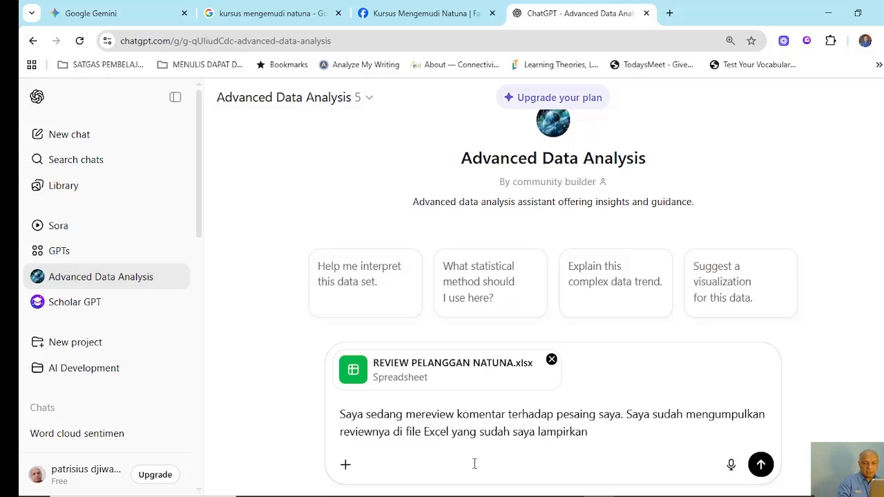
text(.)
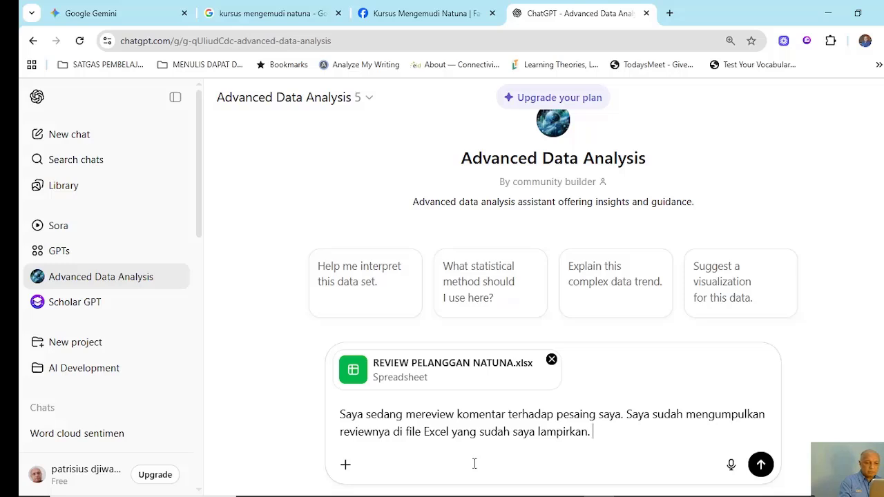
- Add the request "Lakukan sentiment analysis terhadap komentar-komentar tersebut." to the prompt and send it with the attached workbook
text(Lakukan)
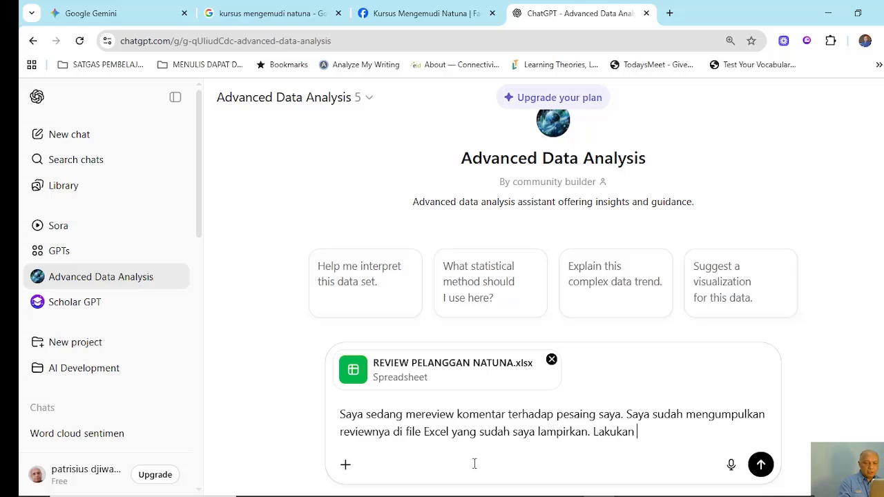
text( sentiment)
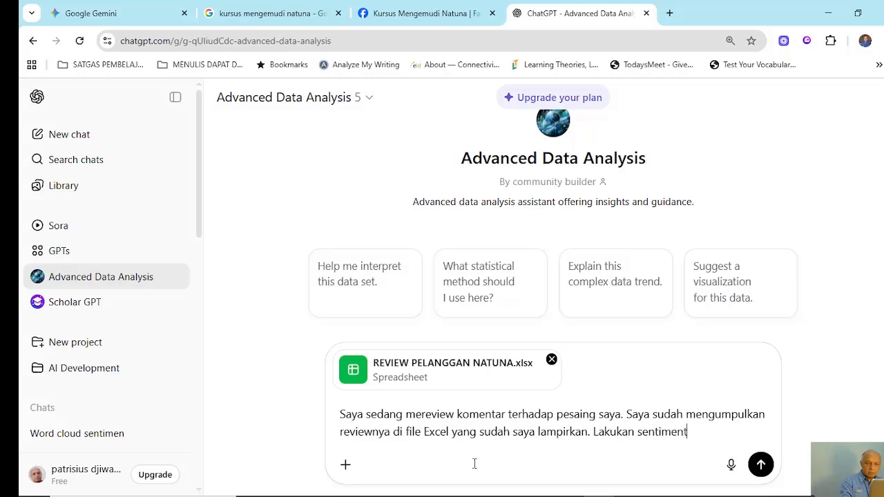
text( analysis )
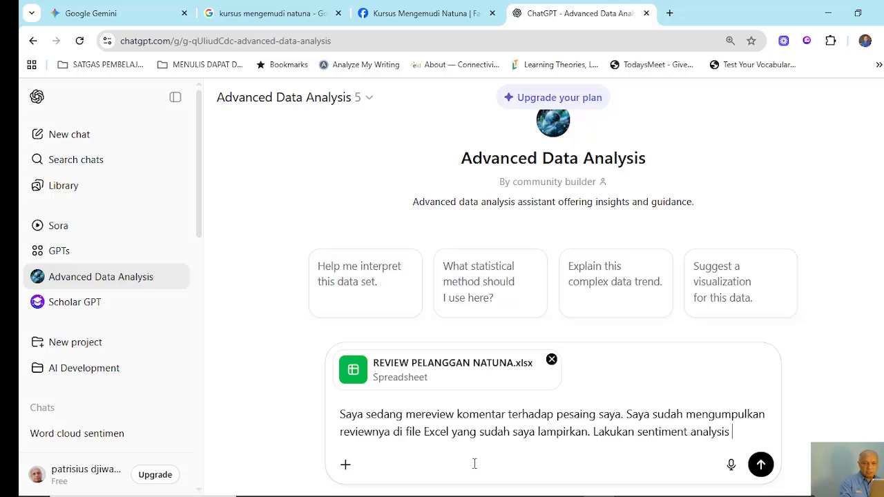
text(terhadap )
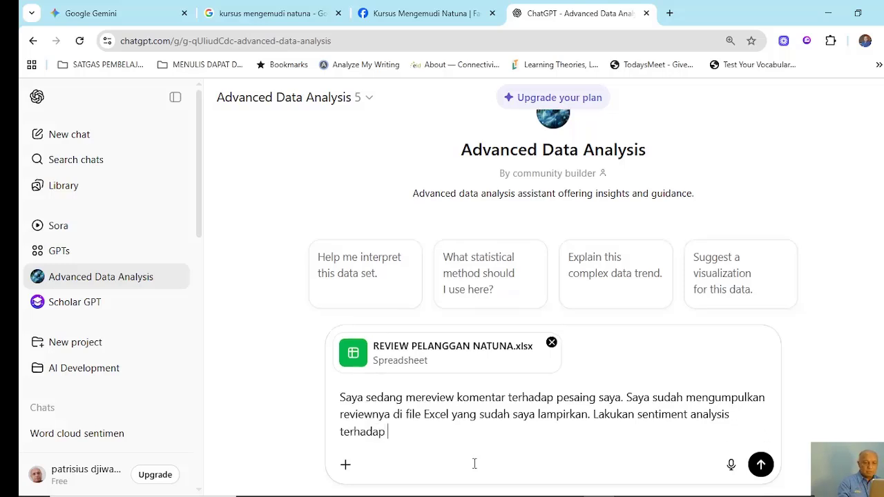
text(komentar-ko)
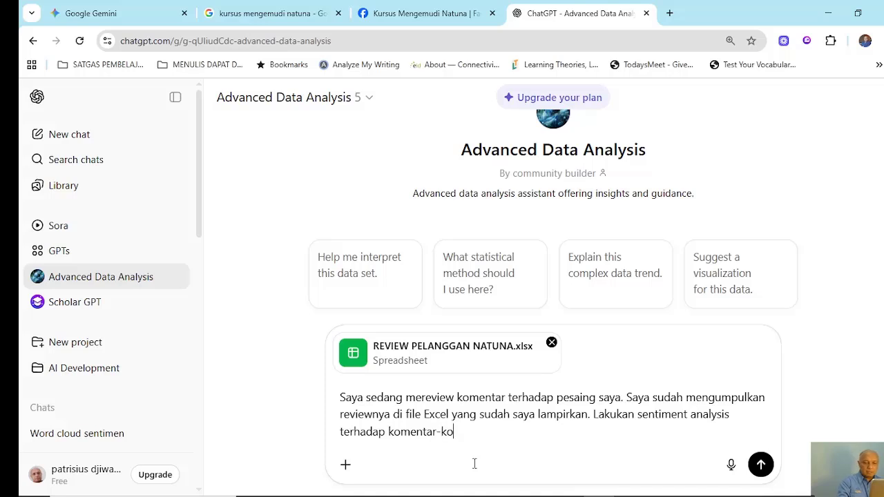
text(mentar tersebut.)
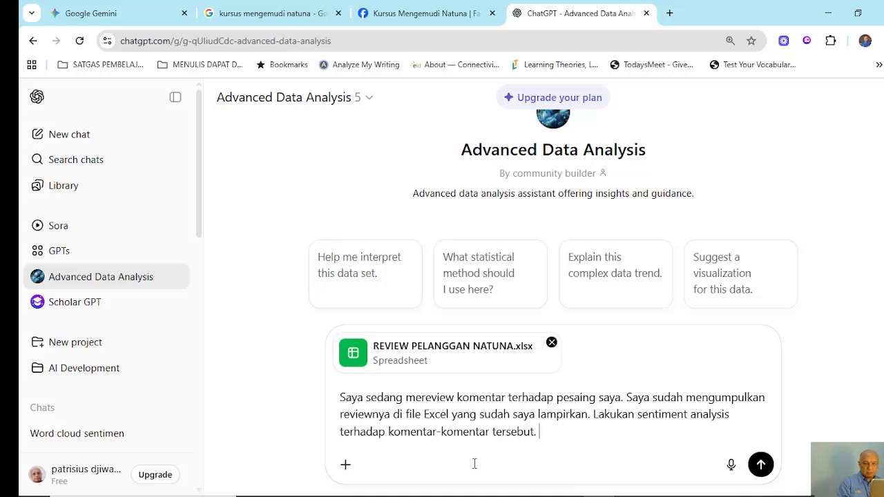
click(760, 465)
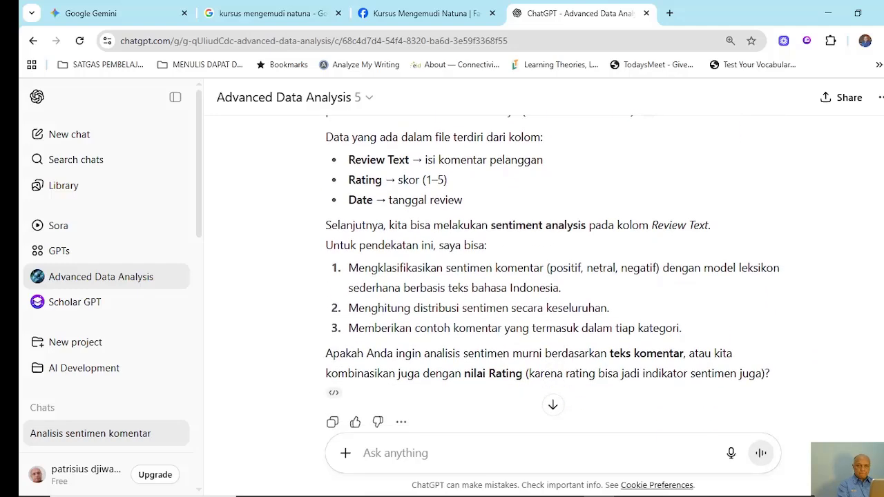
- Answer the question about the analysis basis by sending "Ya, kombinasikan dengan rating!"
scroll(553, 276, down, 1)
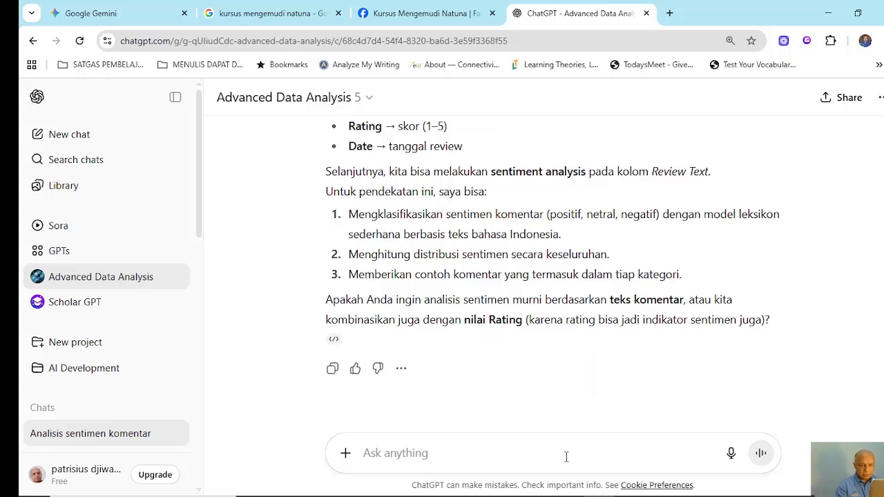
text(Ya)
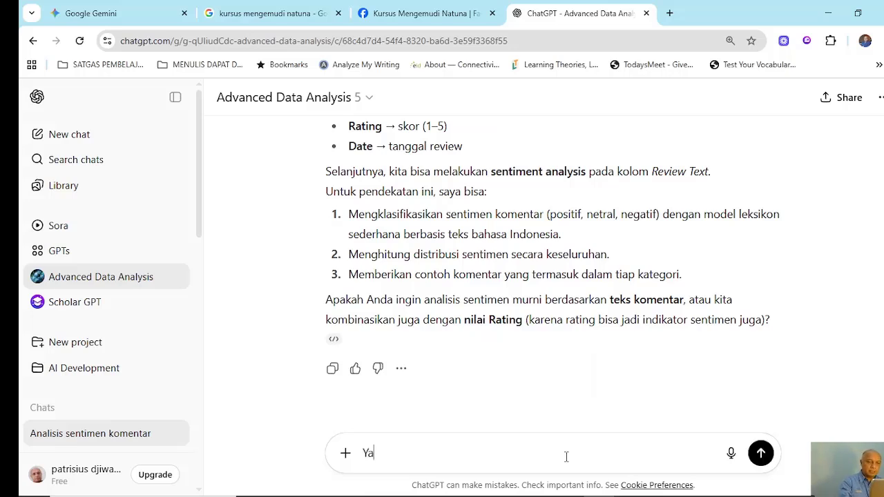
text(, kombinasi)
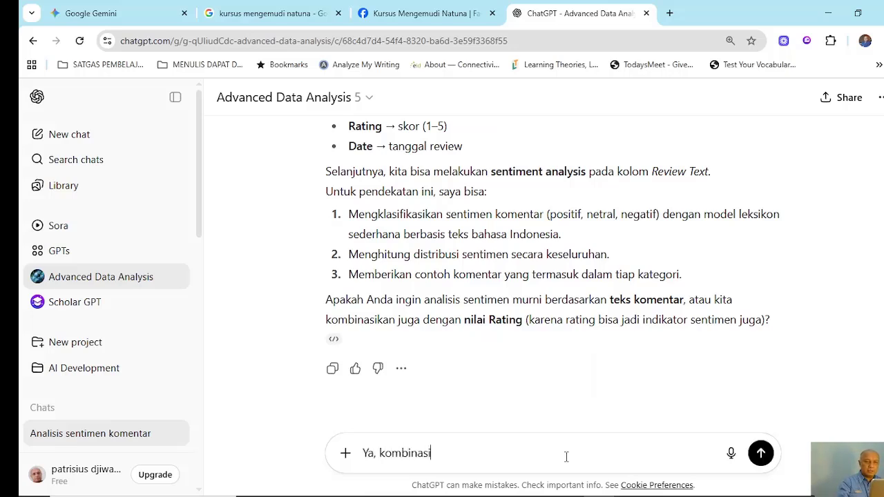
text(kan dengan ra)
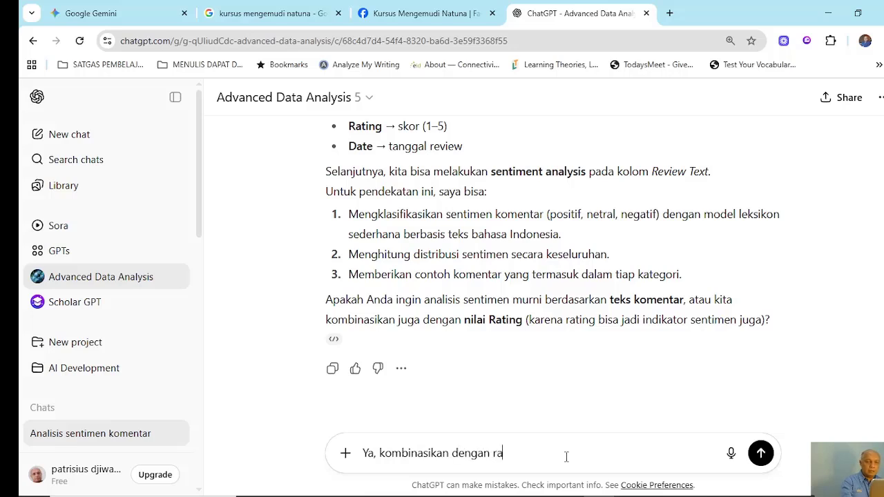
text(ting!)
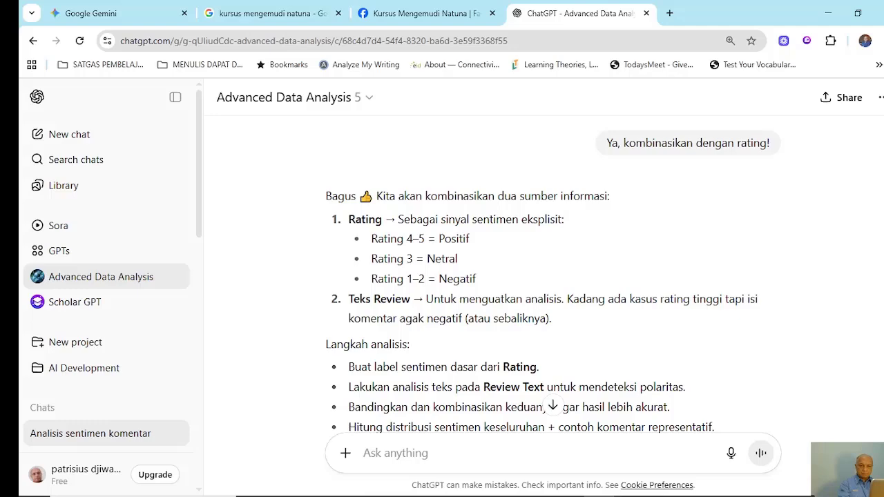
- Answer the question about the output format by sending "Berikan laporan naratif dengan insight per kategori!"
scroll(553, 276, down, 2)
scroll(553, 277, down, 1)
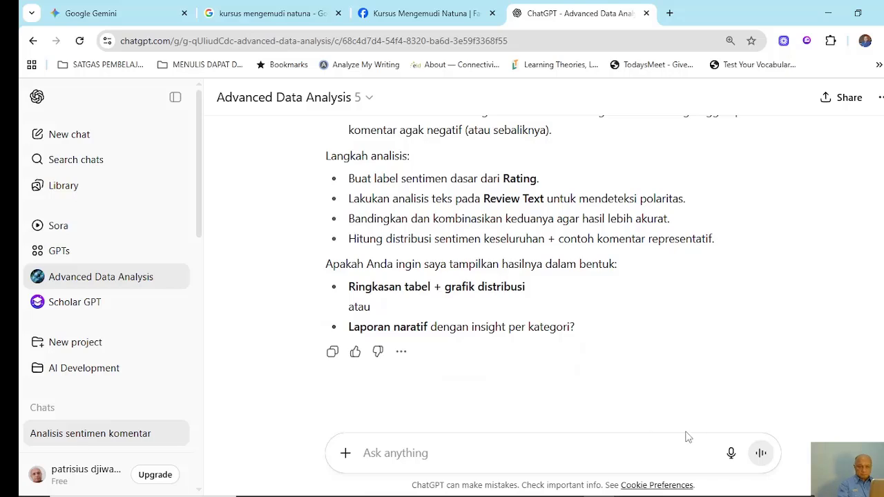
click(592, 450)
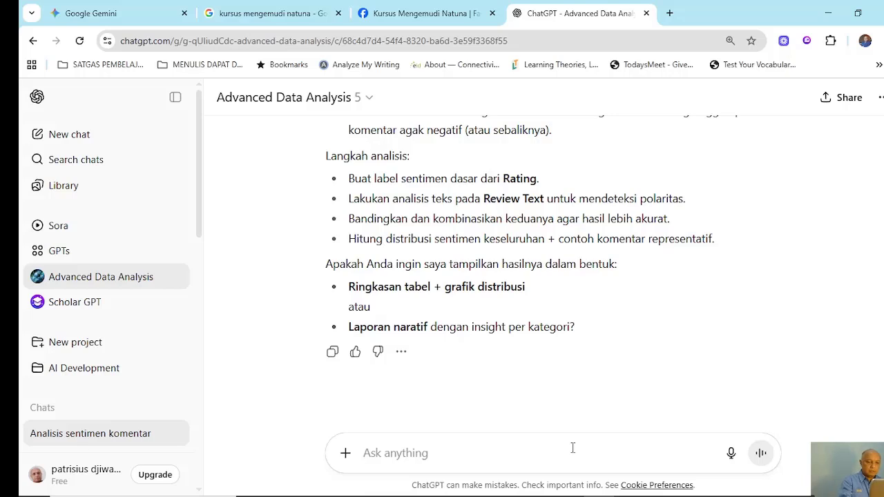
text(Berikan la)
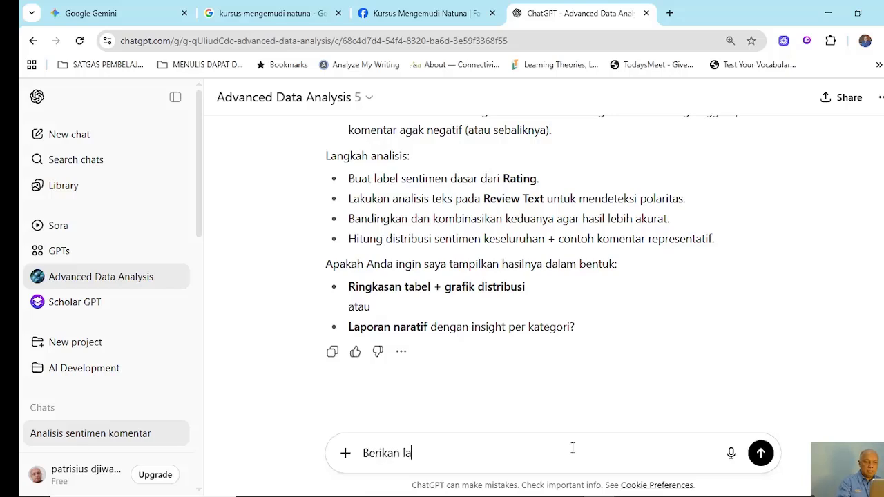
text(poran naratif den)
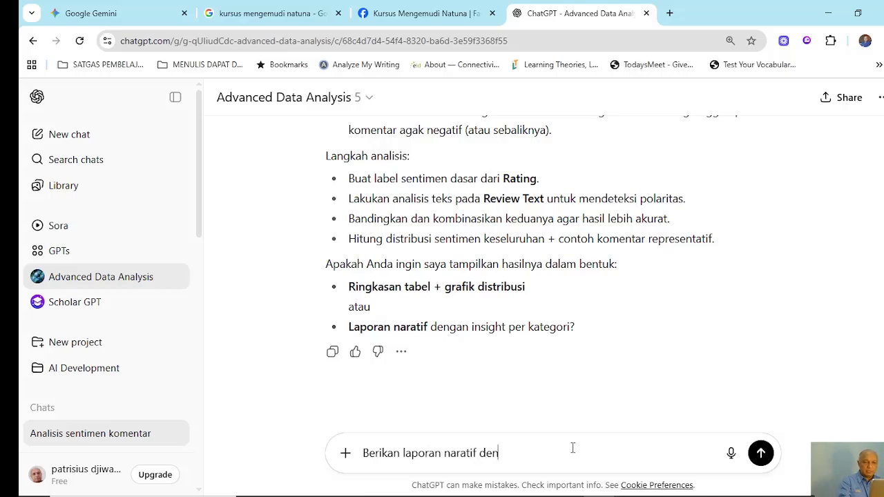
text(gan insight )
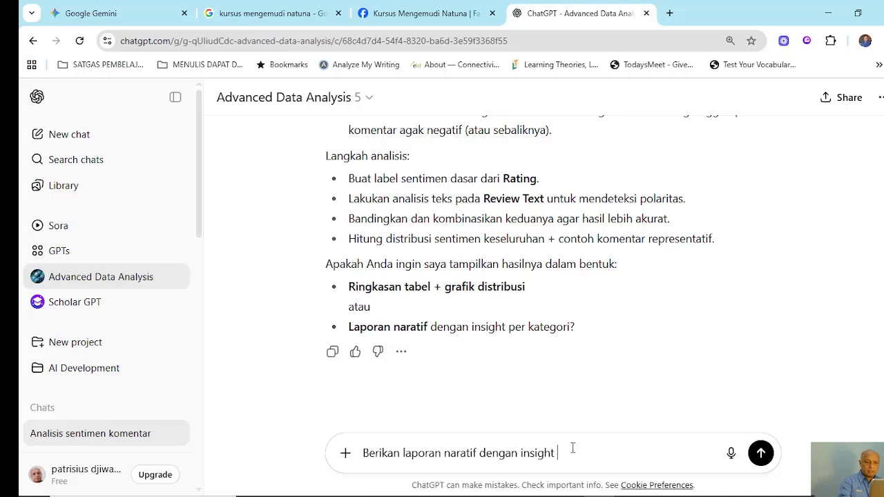
text(per kategori!)
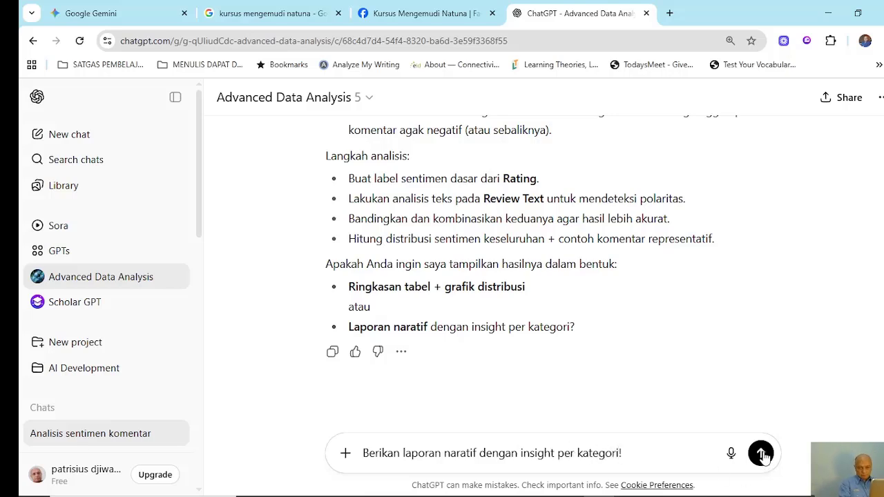
key(Return)
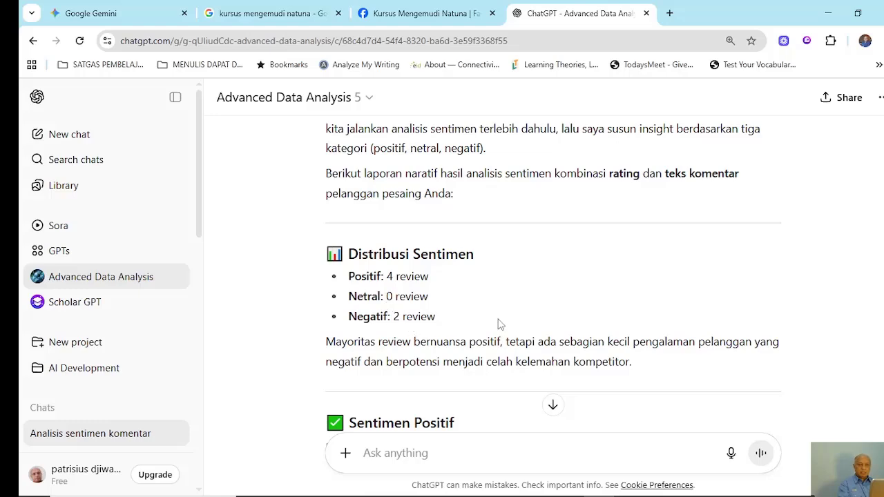
- Read through the narrative report, examining the sentiment distribution and the positive, neutral and negative sections with their insights
scroll(413, 333, down, 4)
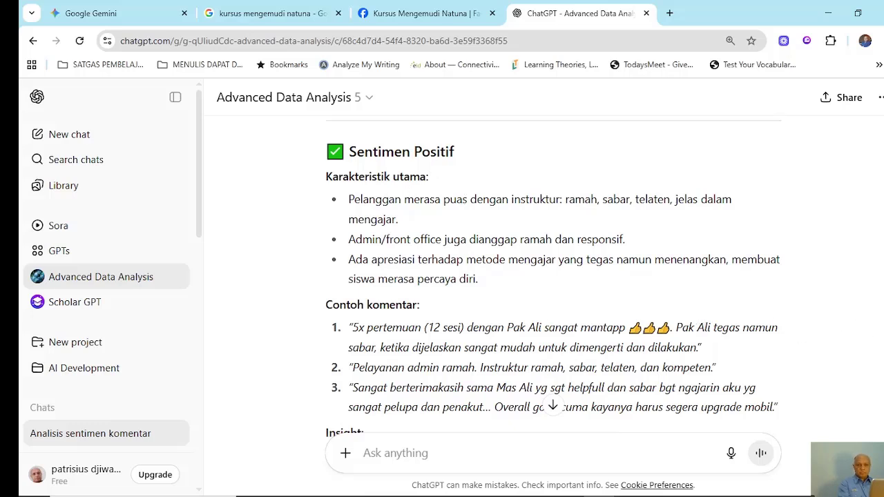
scroll(552, 277, down, 3)
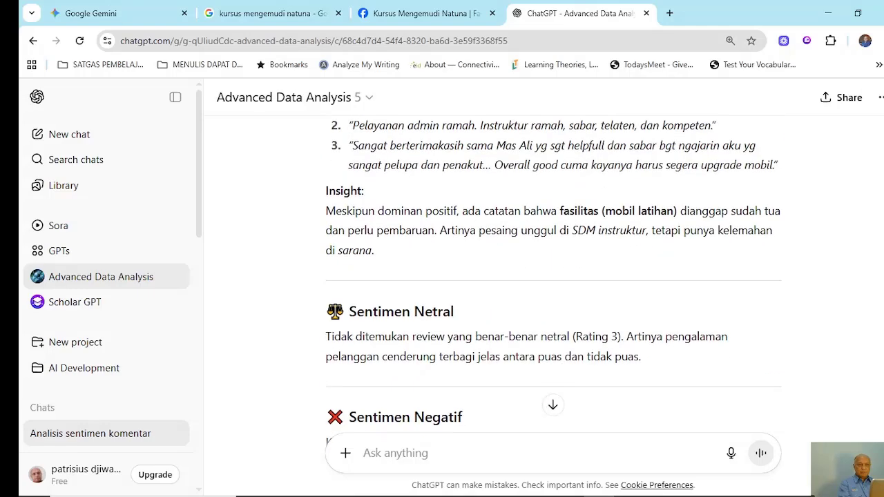
scroll(552, 276, down, 1)
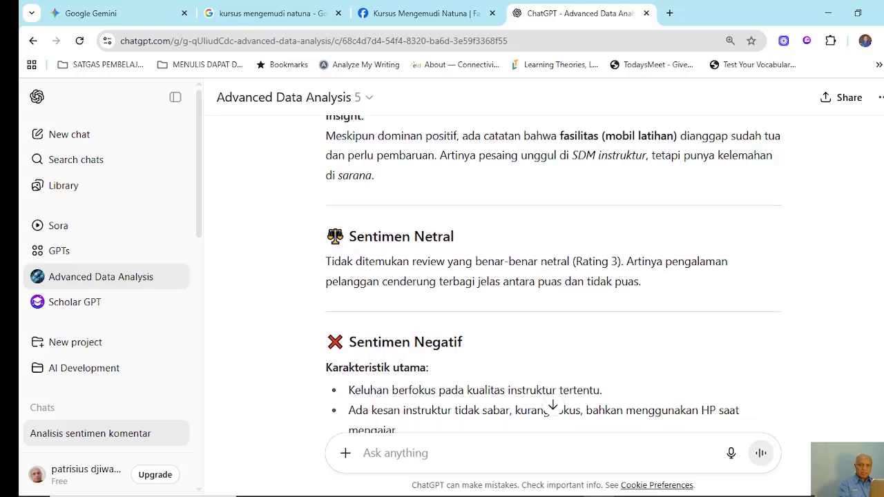
scroll(552, 277, down, 2)
scroll(552, 276, up, 8)
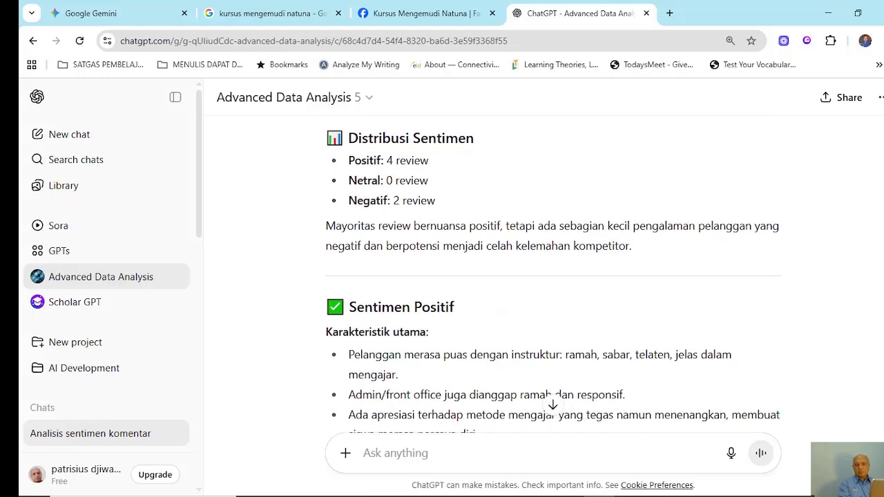
scroll(553, 276, up, 2)
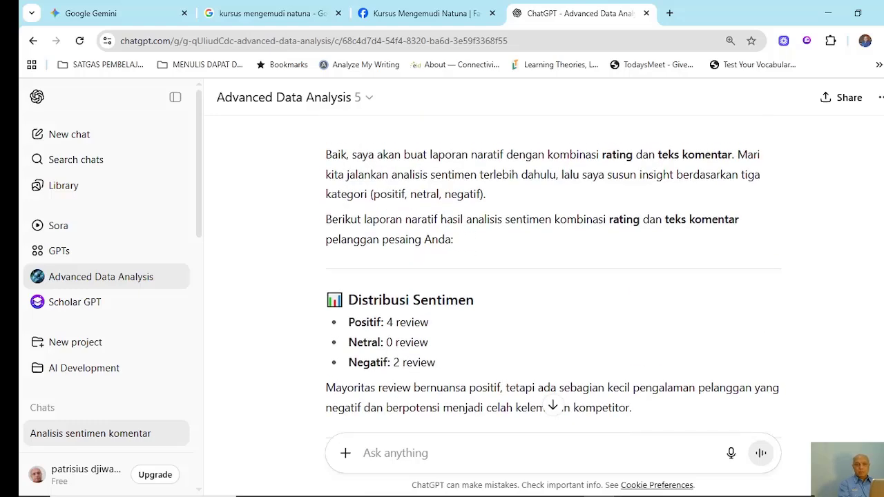
scroll(553, 276, down, 2)
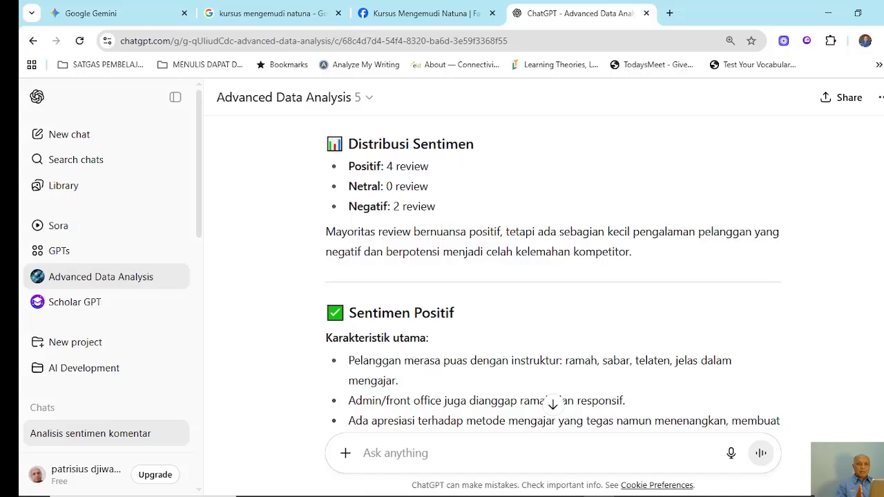
- Switch to the OUTPUT SENTIMENT ANALYSIS NATUNA workbook in Excel and examine the Sentiment Analysis column against each review text and rating
key(alt+Tab)
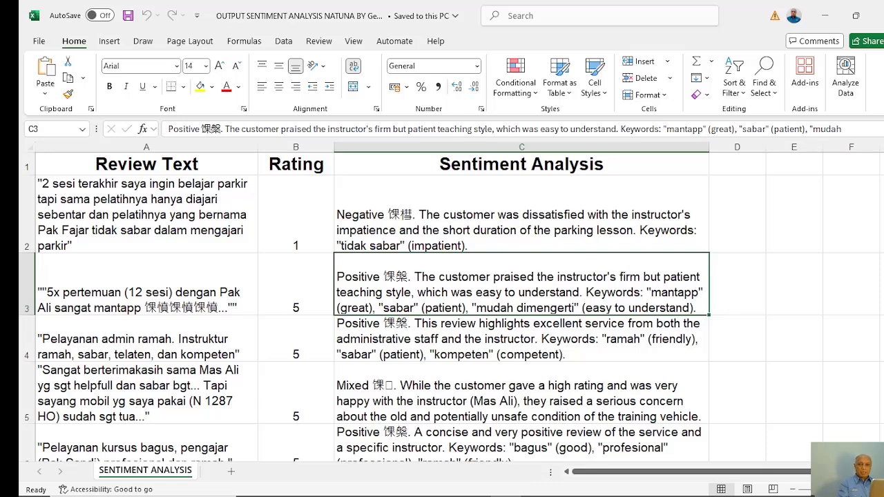
scroll(610, 314, down, 1)
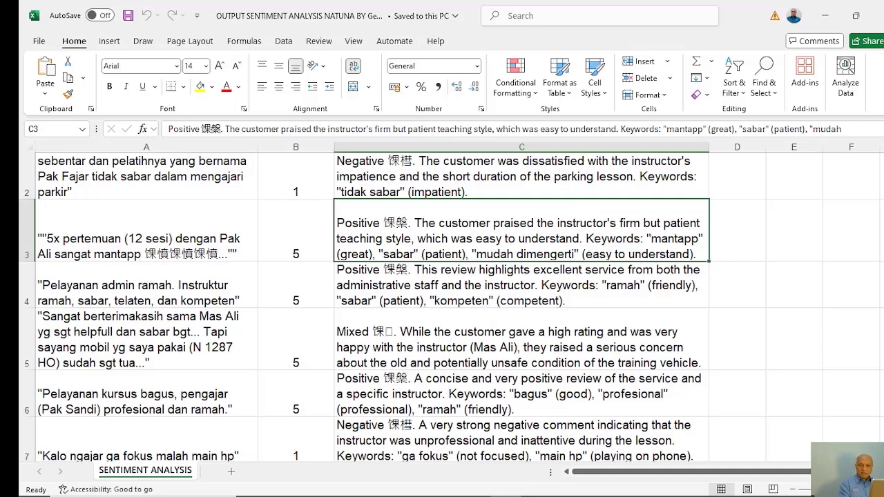
scroll(741, 265, up, 2)
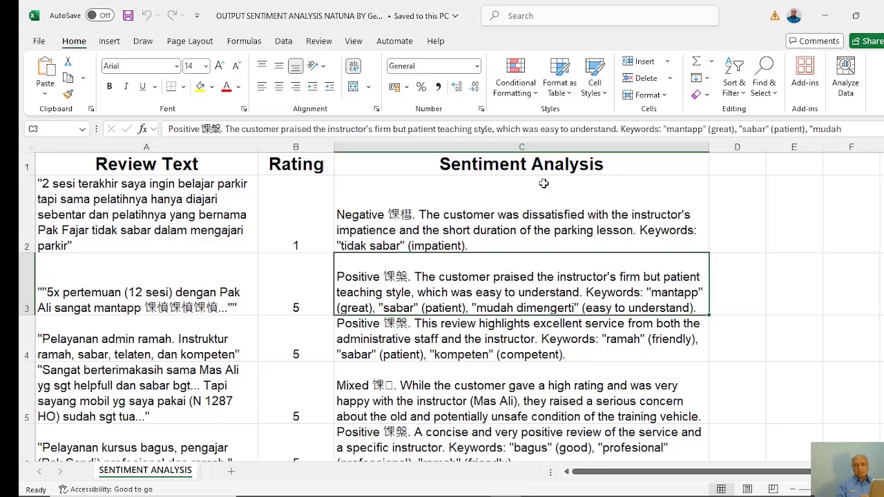
- Switch back to ChatGPT and examine the word cloud for the workbook's third column, "Sentiment Analysis"
key(alt+Tab)
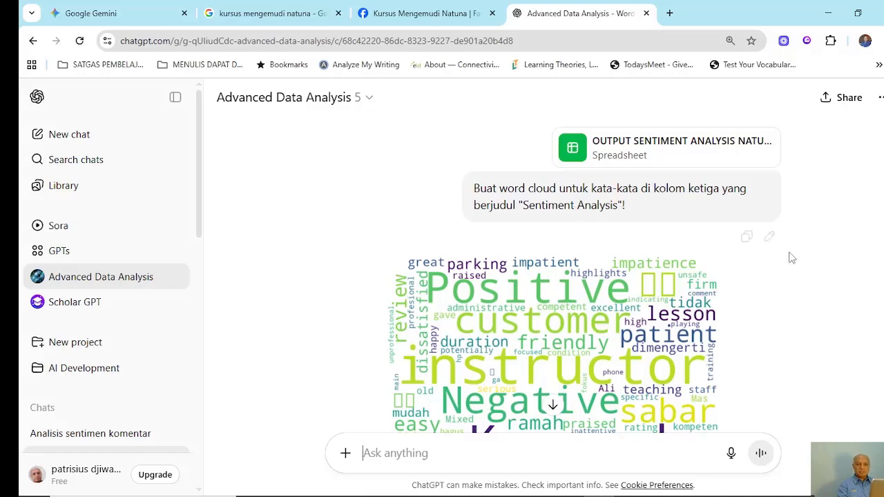
scroll(528, 270, down, 2)
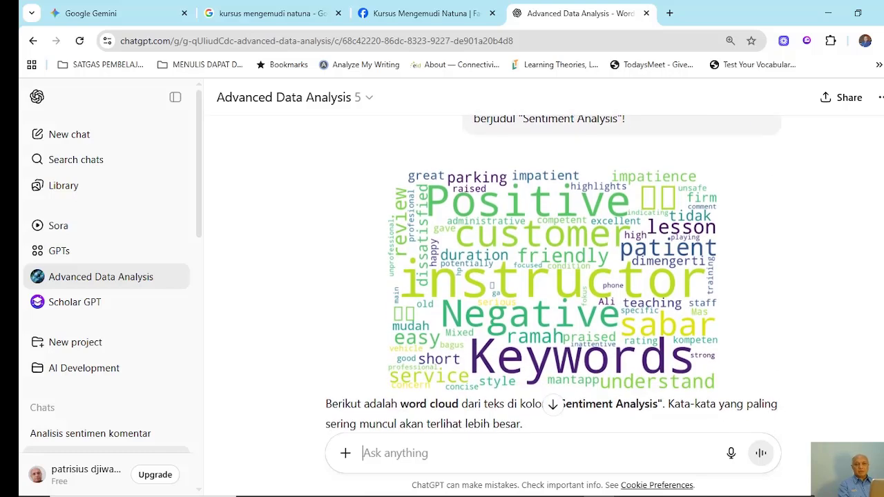